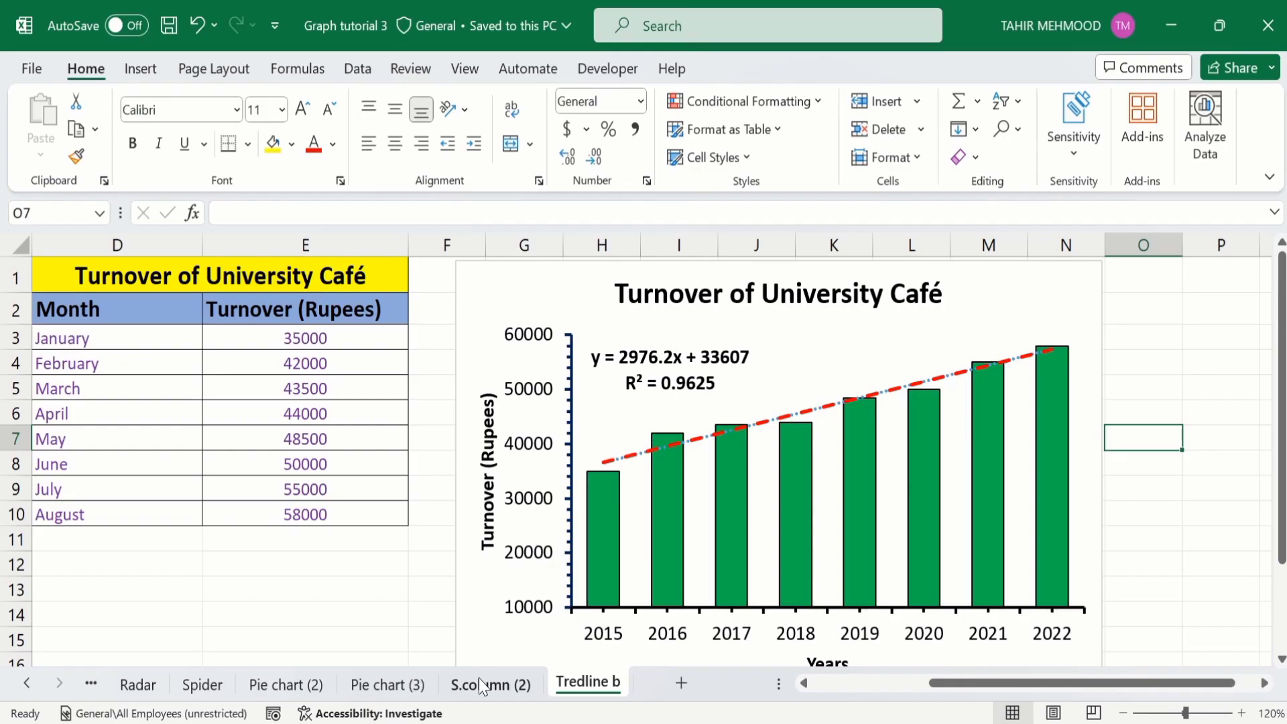
# On the S.column (2) sheet, select the month and turnover data D3:E10.
pyautogui.click(480, 683)
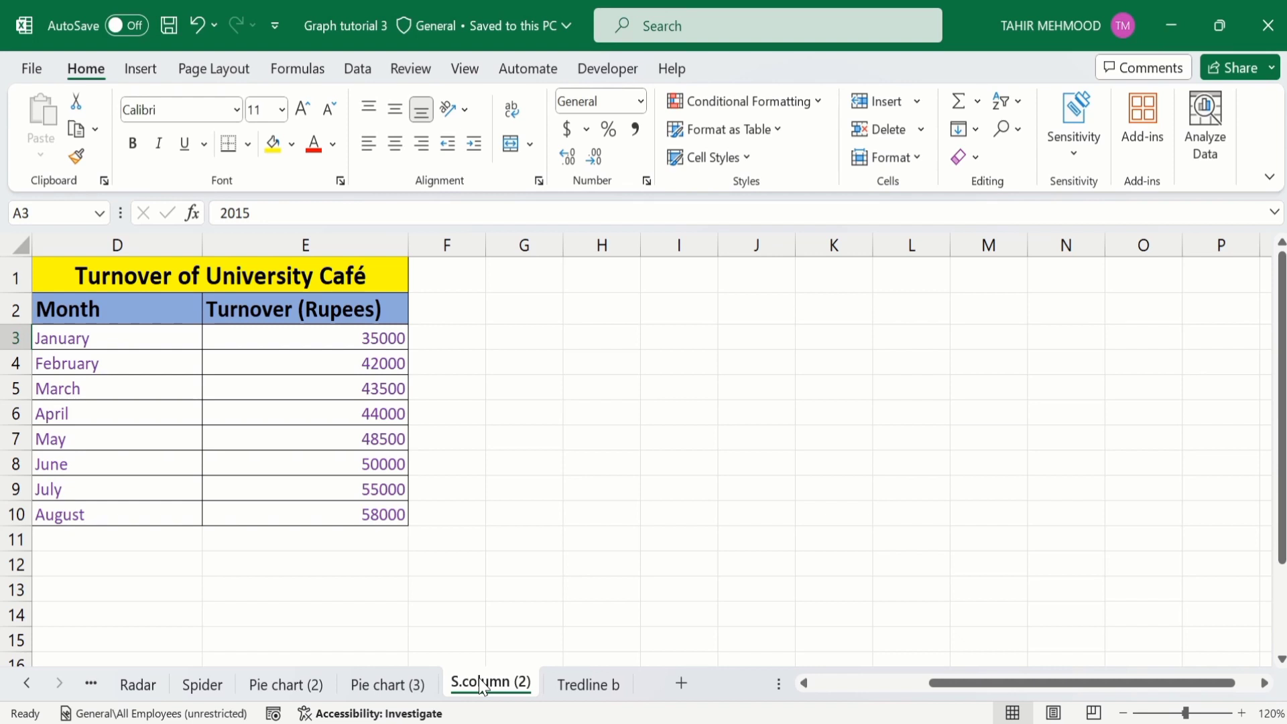
pyautogui.click(350, 514)
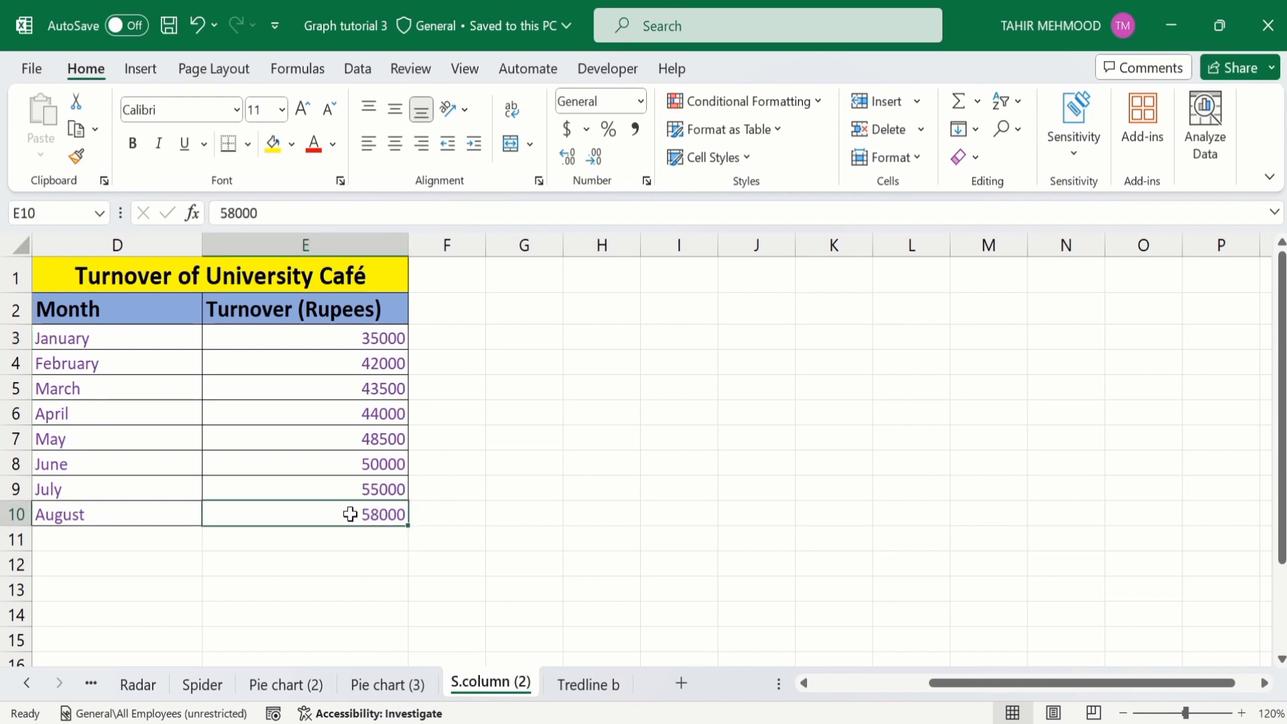
pyautogui.moveTo(350, 514); pyautogui.dragTo(173, 340)
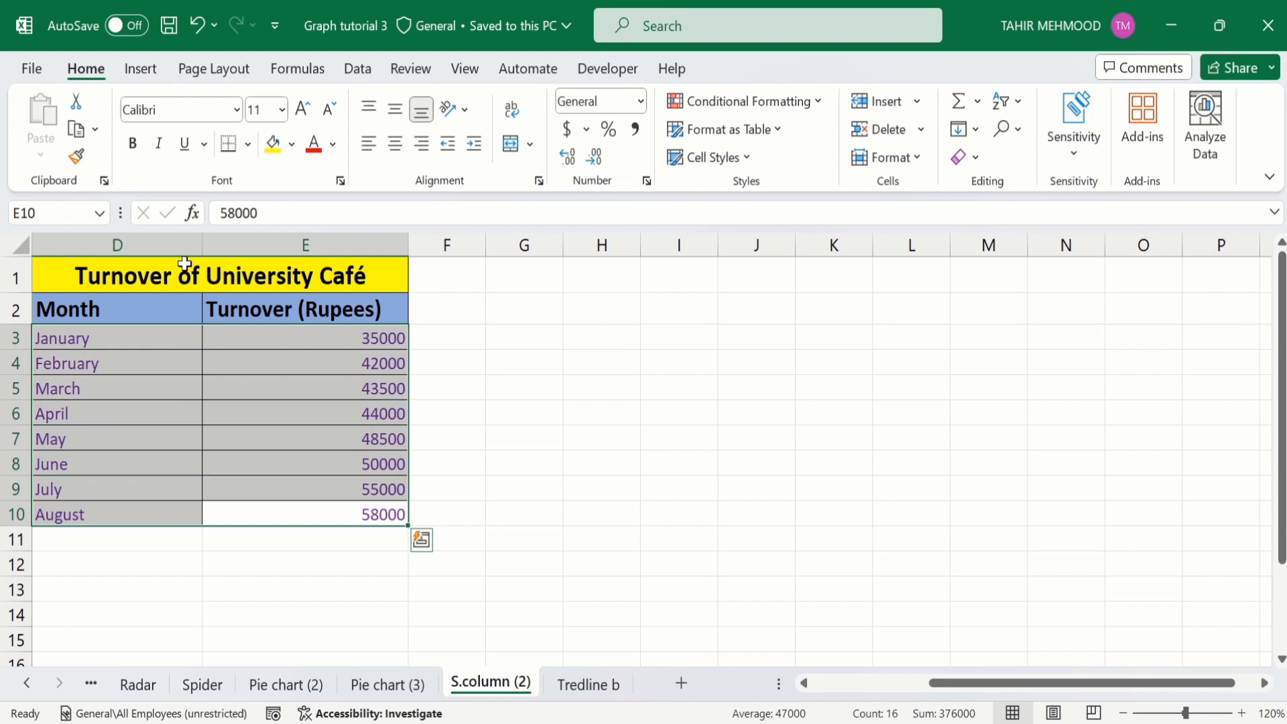
# Insert a clustered column chart of the turnover and move it beside the table.
pyautogui.click(150, 71)
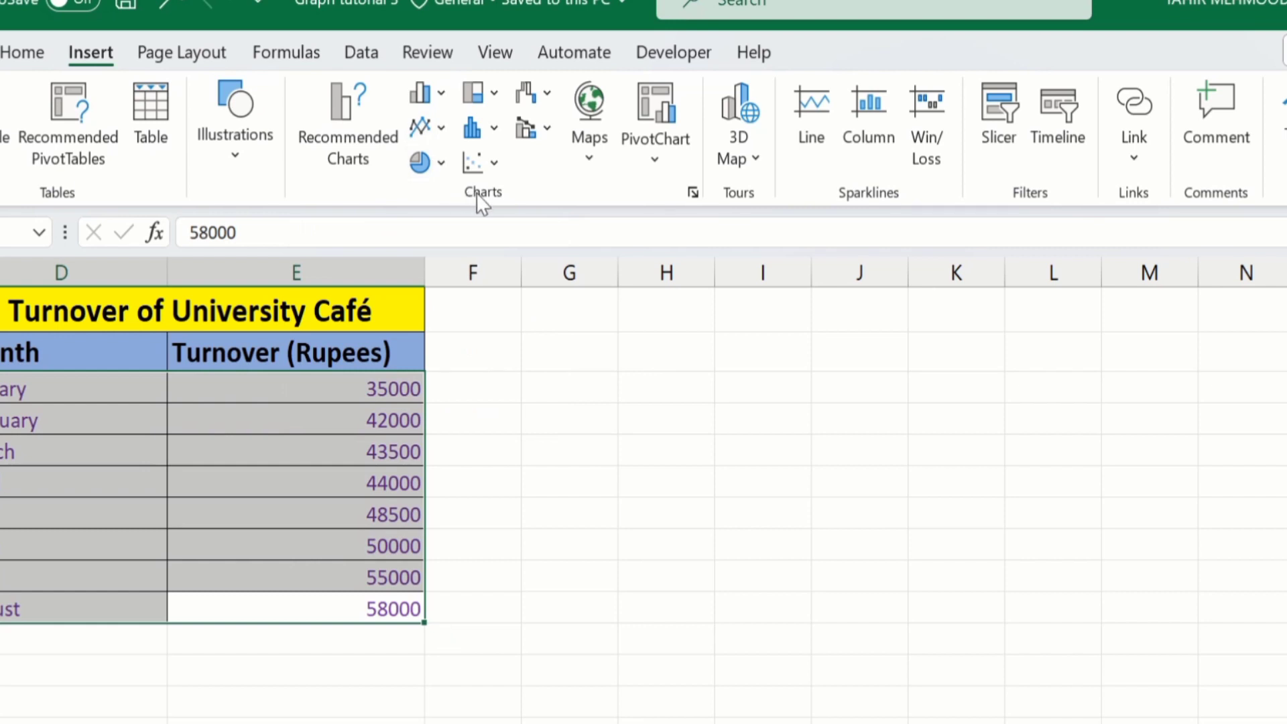
pyautogui.click(448, 100)
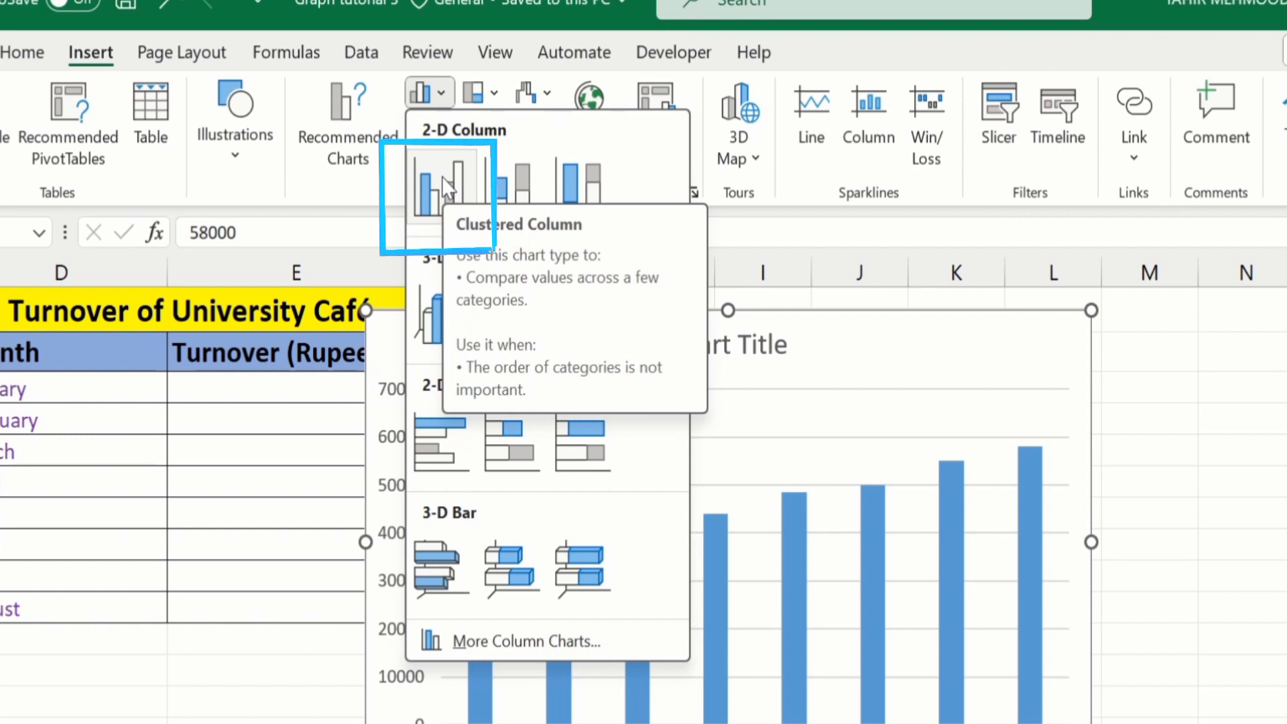
pyautogui.click(441, 176)
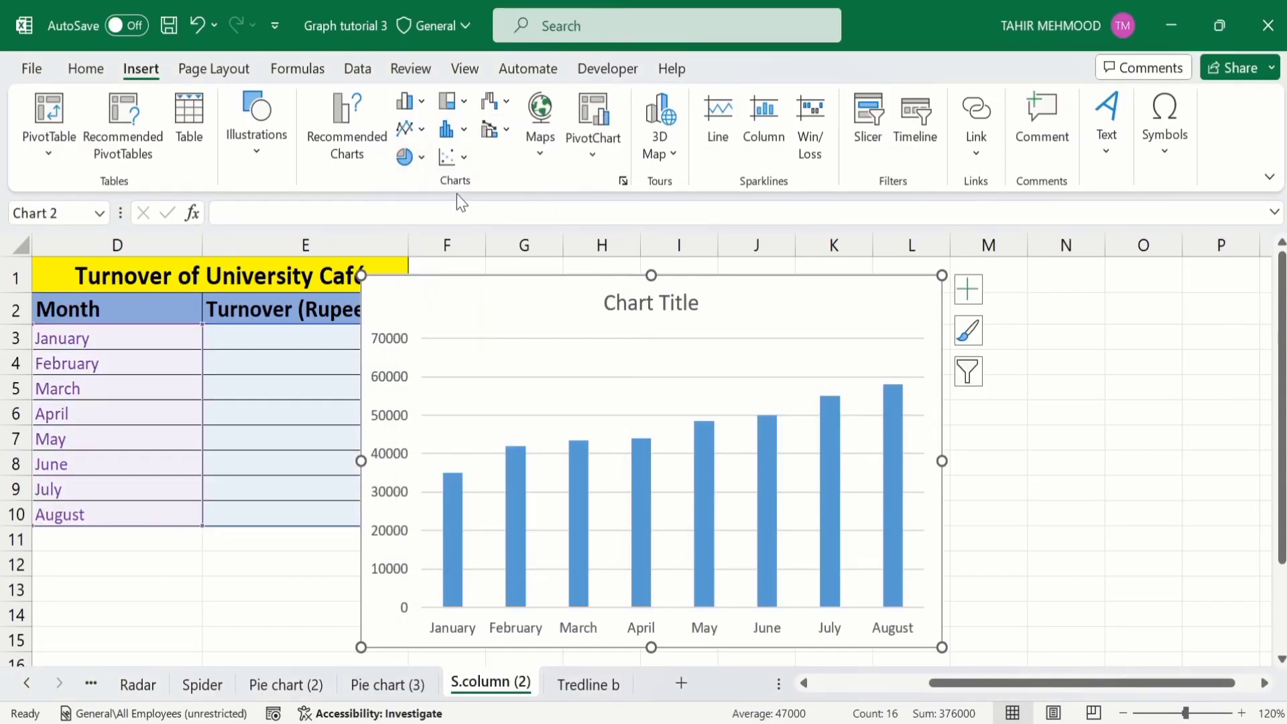
pyautogui.moveTo(482, 284); pyautogui.dragTo(562, 270)
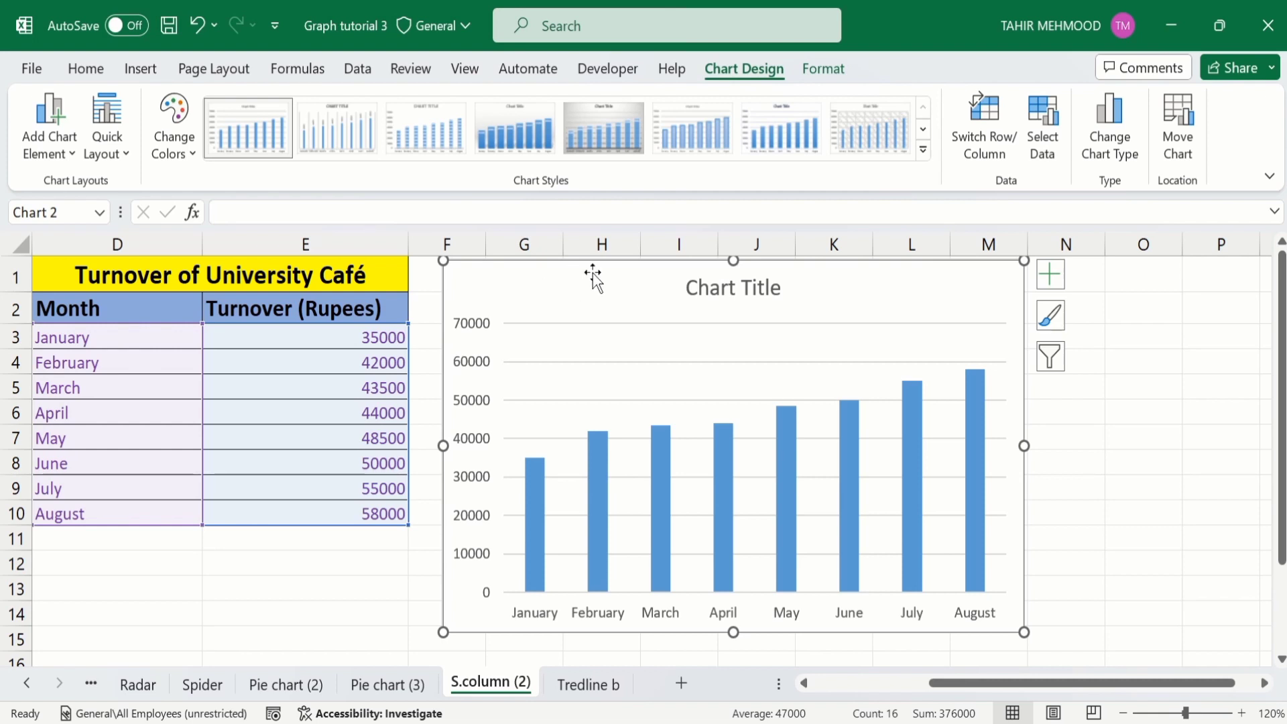
# Add a trendline to the turnover chart from Chart Elements, then select the trendline.
pyautogui.click(1072, 463)
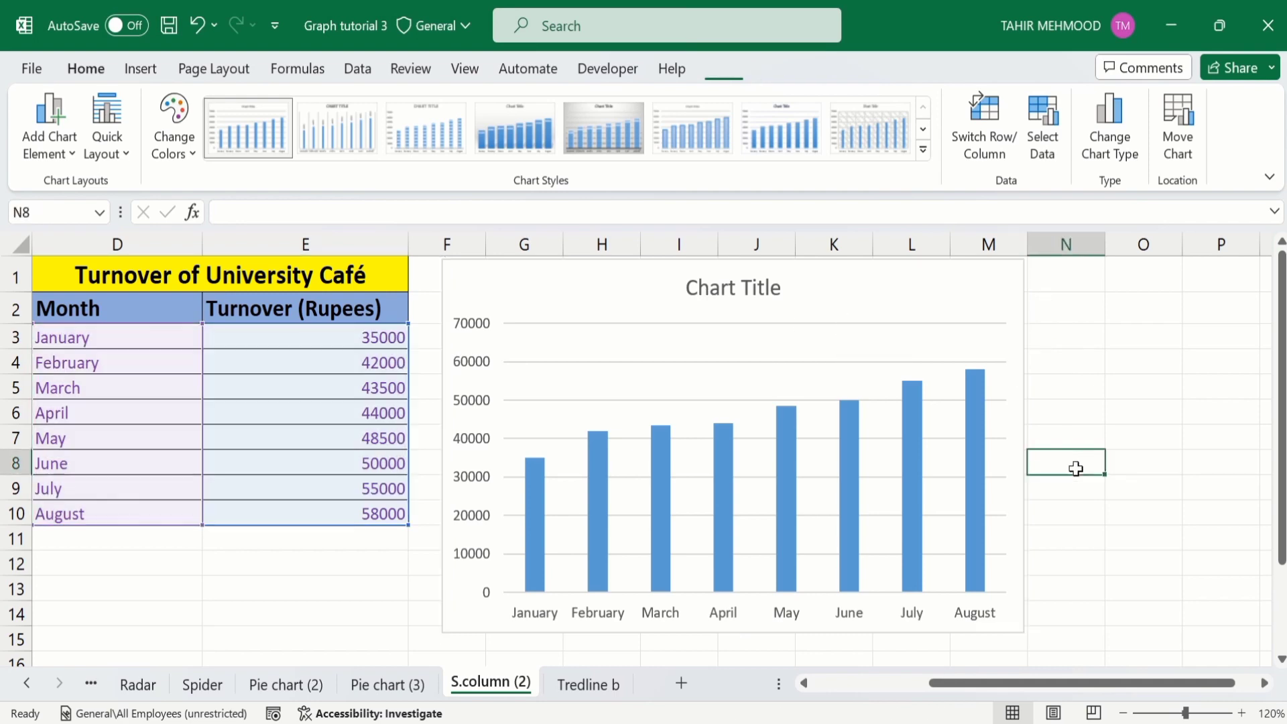
pyautogui.click(975, 282)
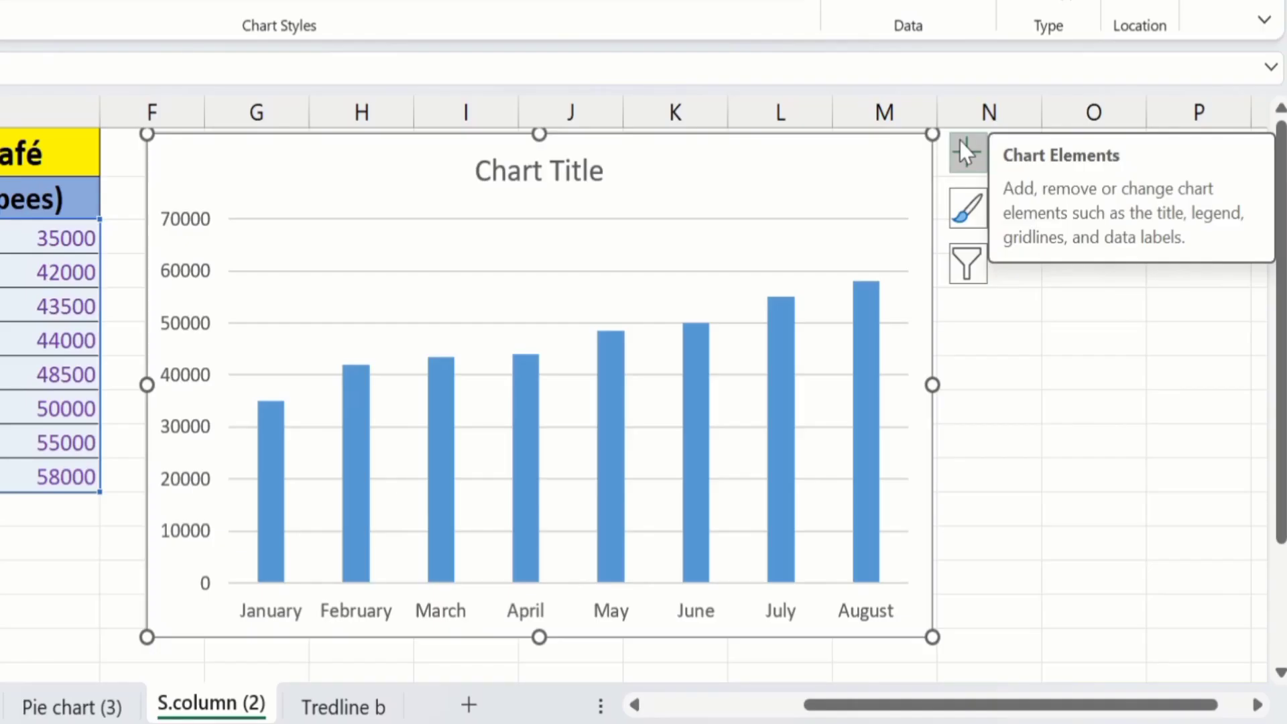
pyautogui.click(1047, 271)
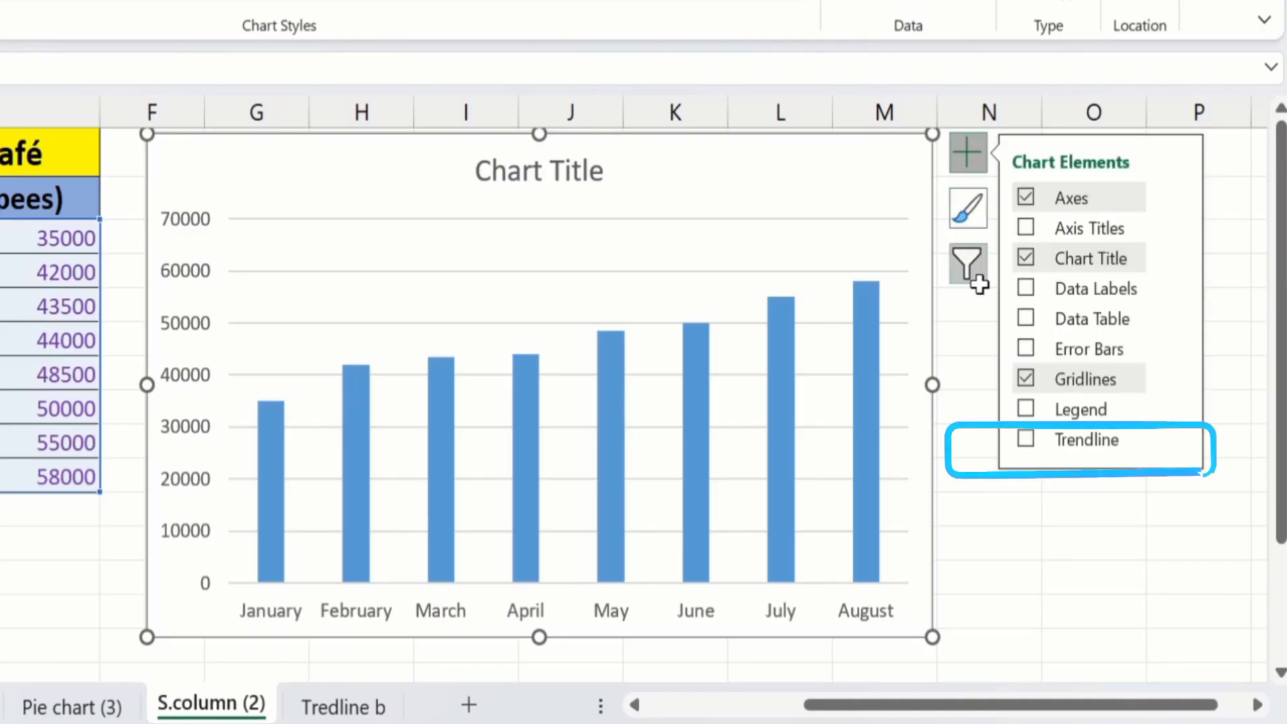
pyautogui.click(1024, 441)
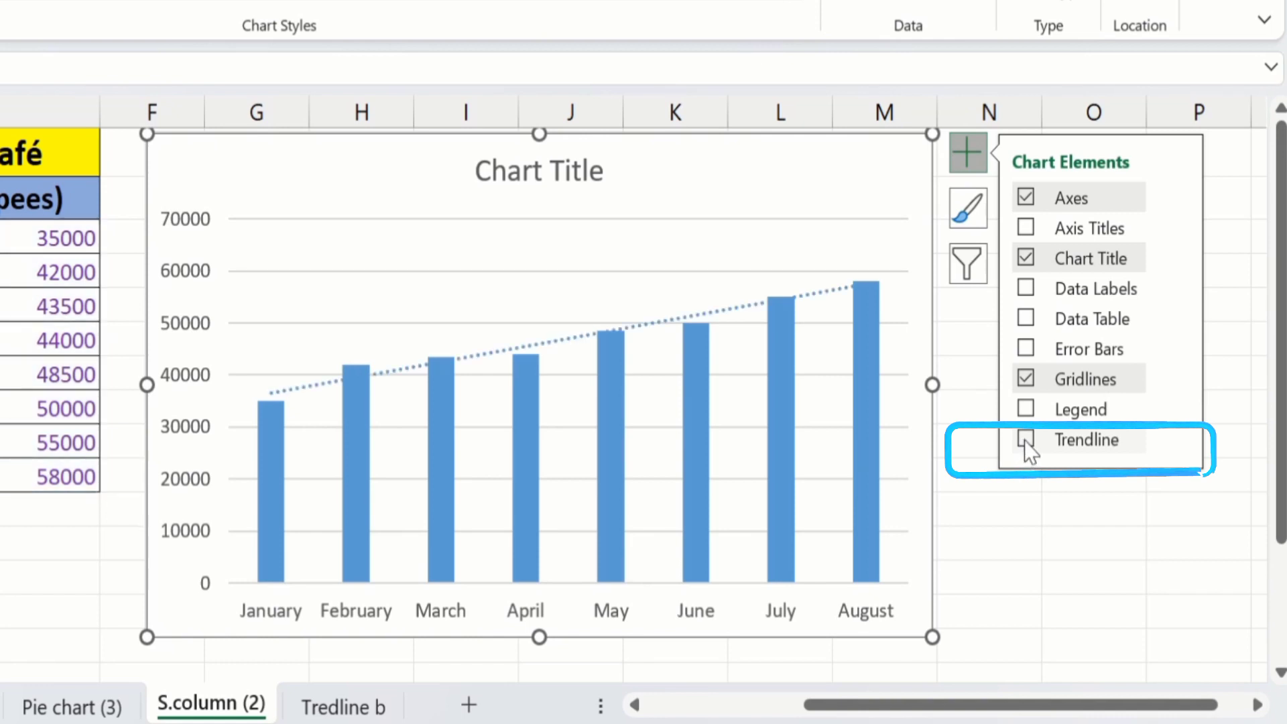
pyautogui.click(1011, 521)
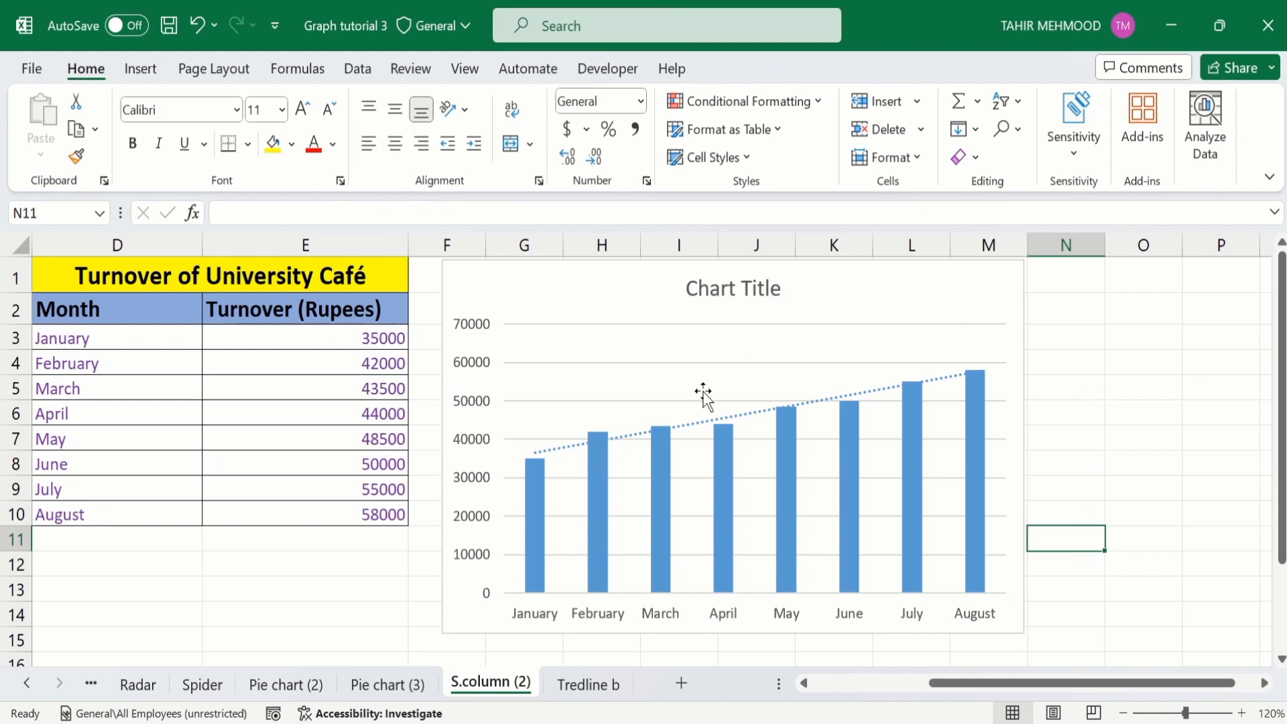
pyautogui.click(685, 423)
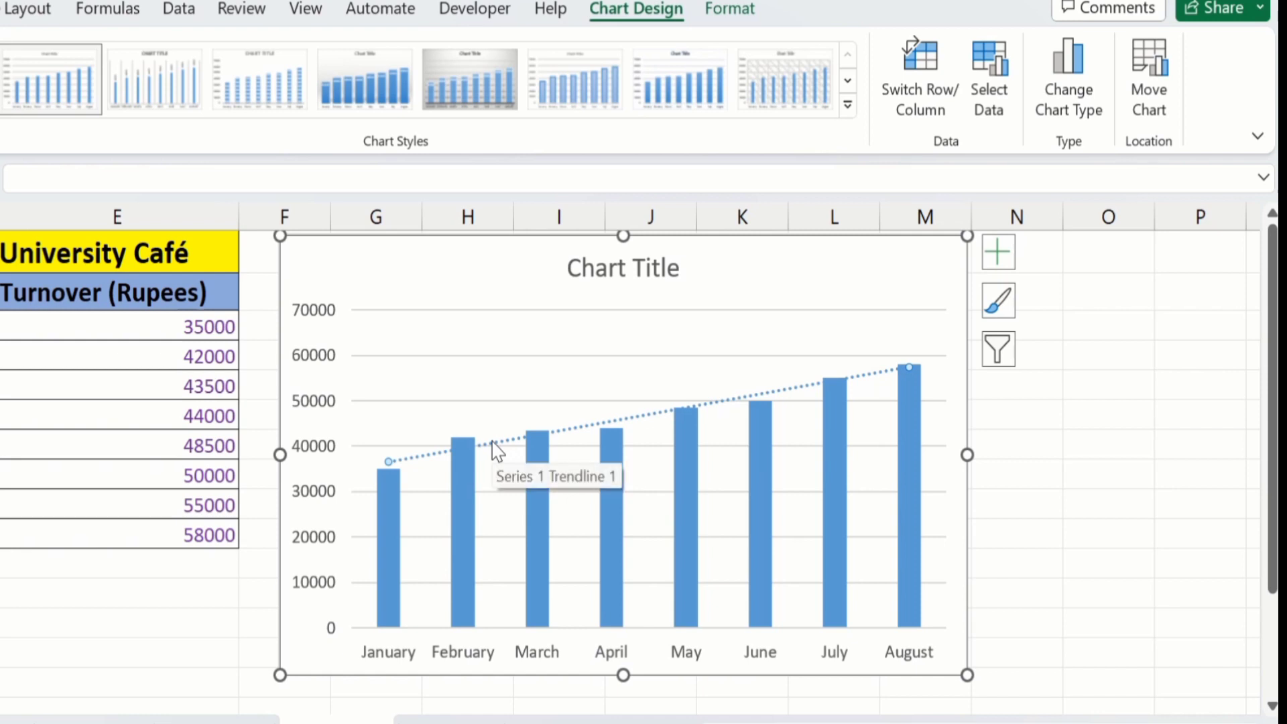
# Open the Format Trendline pane from the trendline's right-click menu.
pyautogui.rightClick(495, 449)
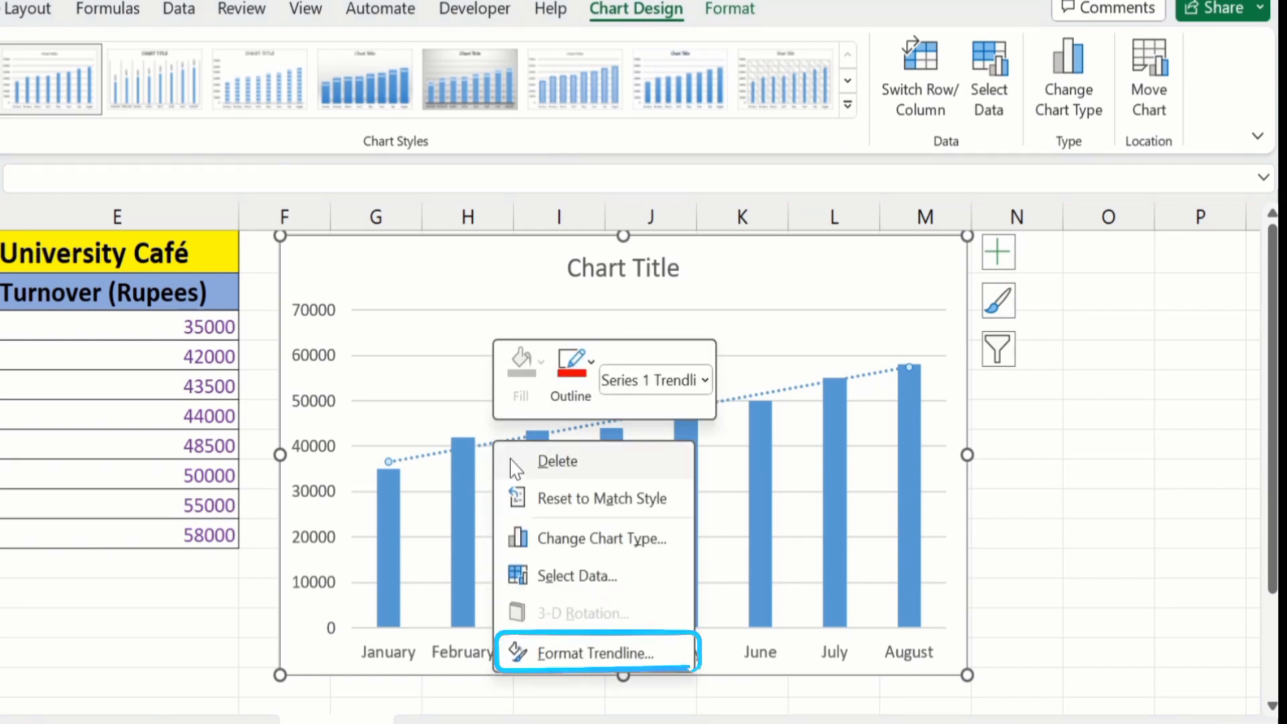
pyautogui.click(568, 654)
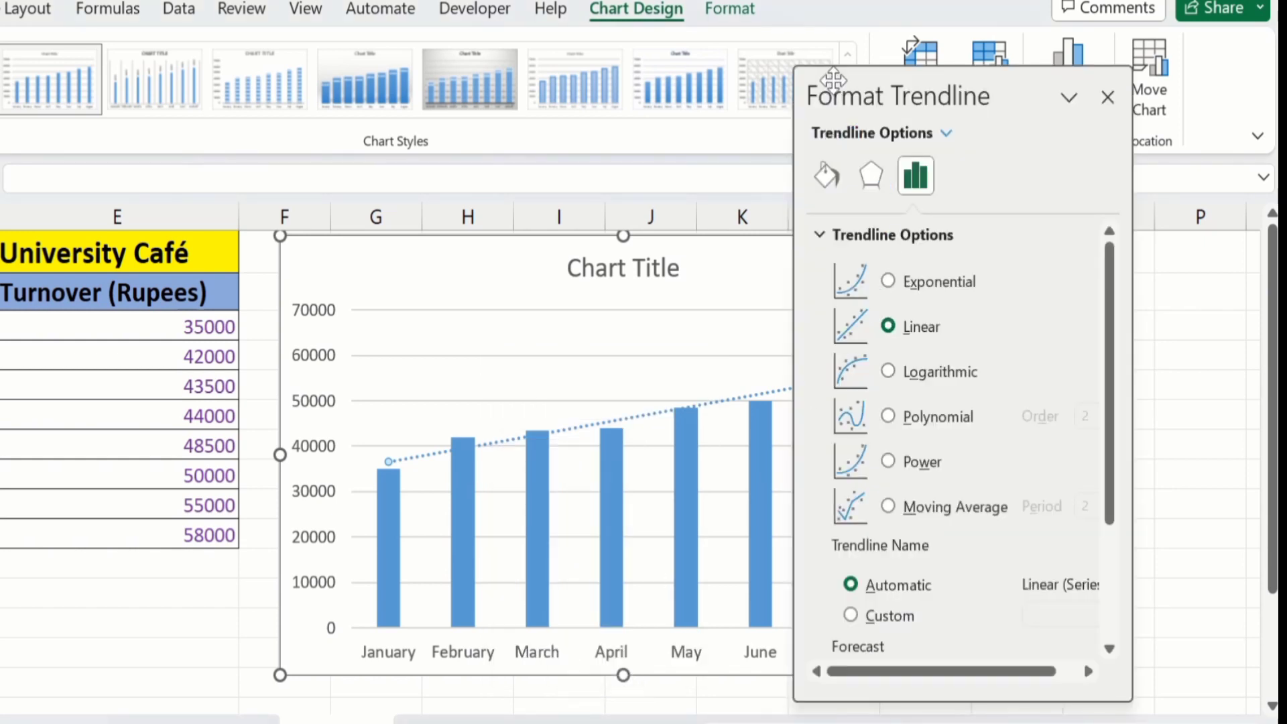
pyautogui.moveTo(965, 85); pyautogui.dragTo(1038, 102)
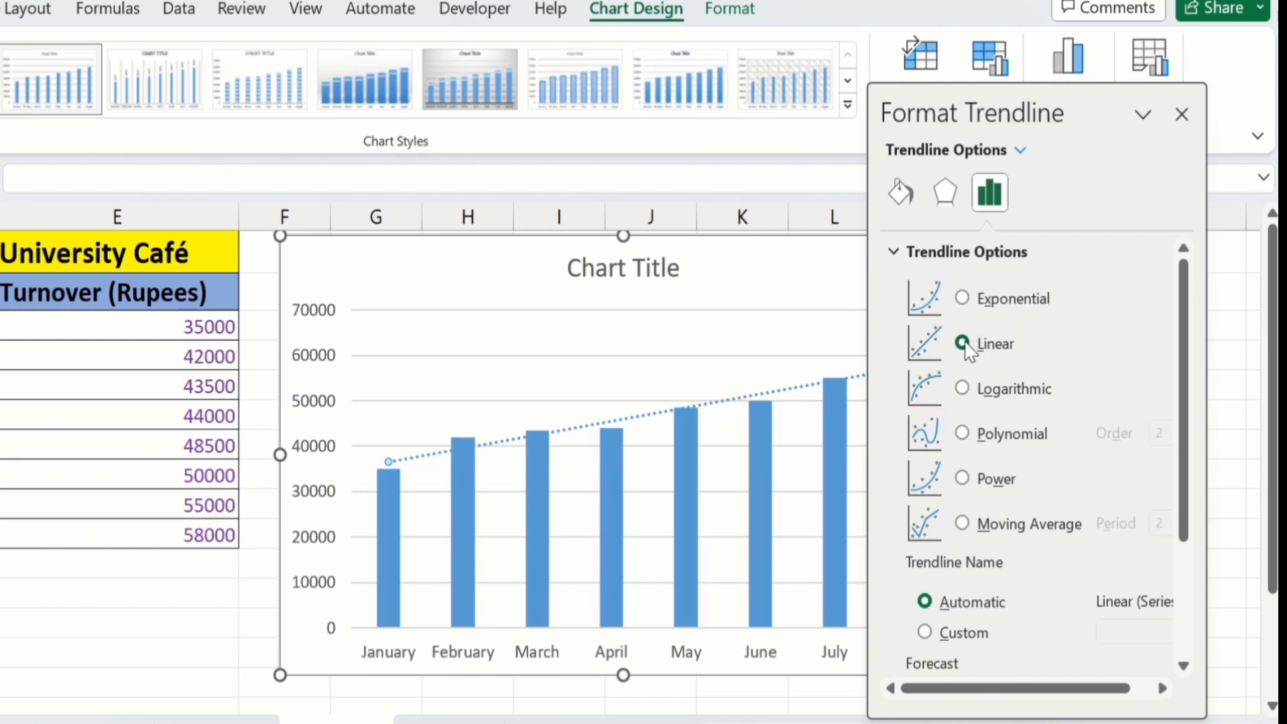
# Try exponential, logarithmic and polynomial fits, then set the trendline back to linear.
pyautogui.click(961, 300)
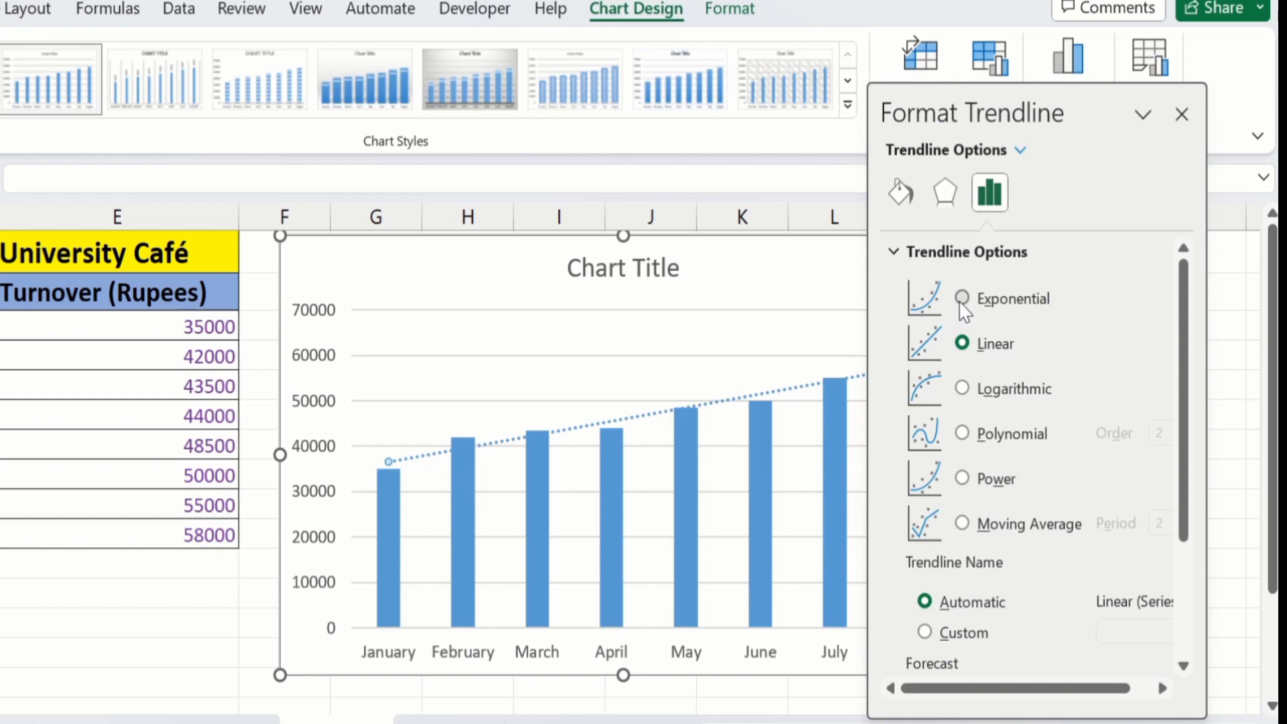
pyautogui.click(963, 390)
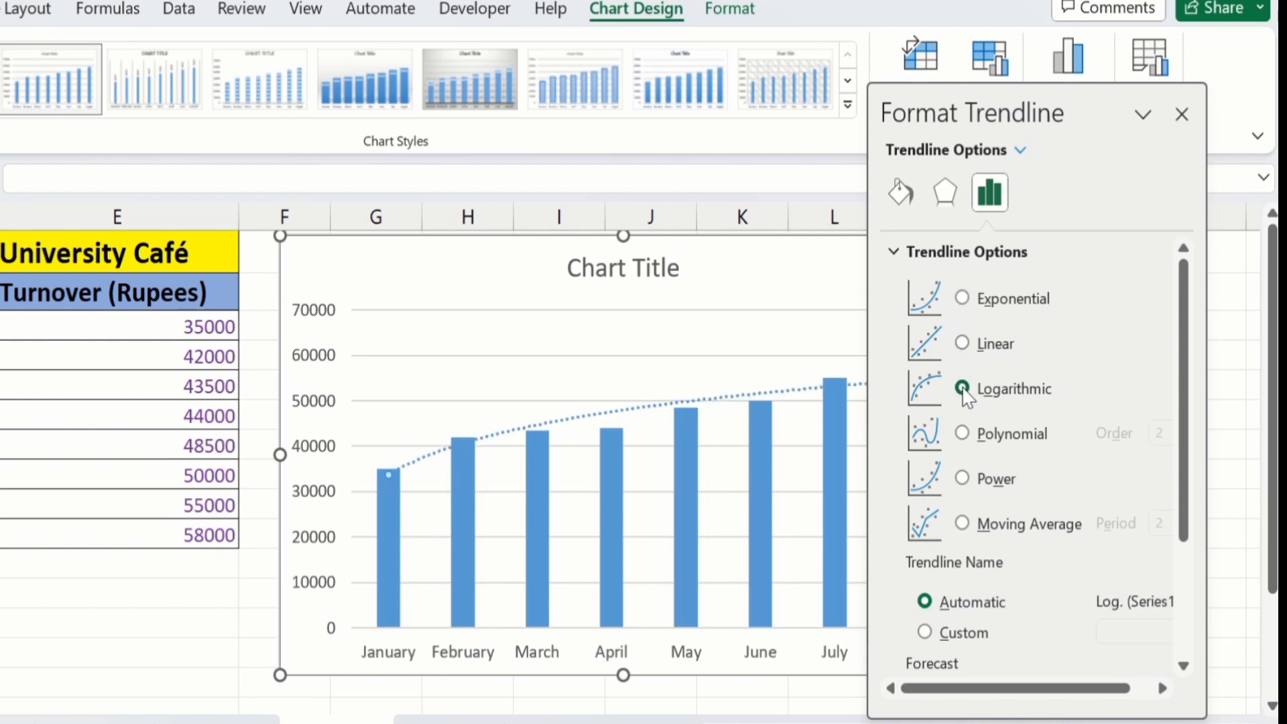
pyautogui.click(963, 433)
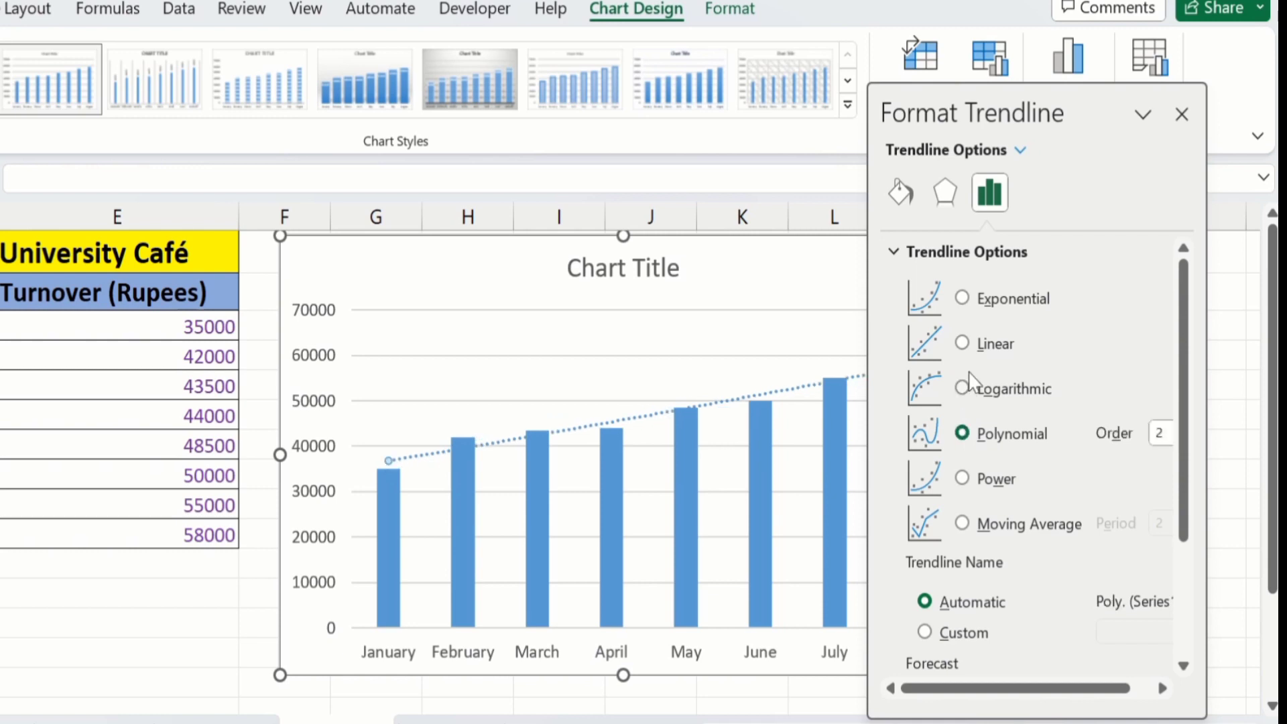
pyautogui.click(963, 343)
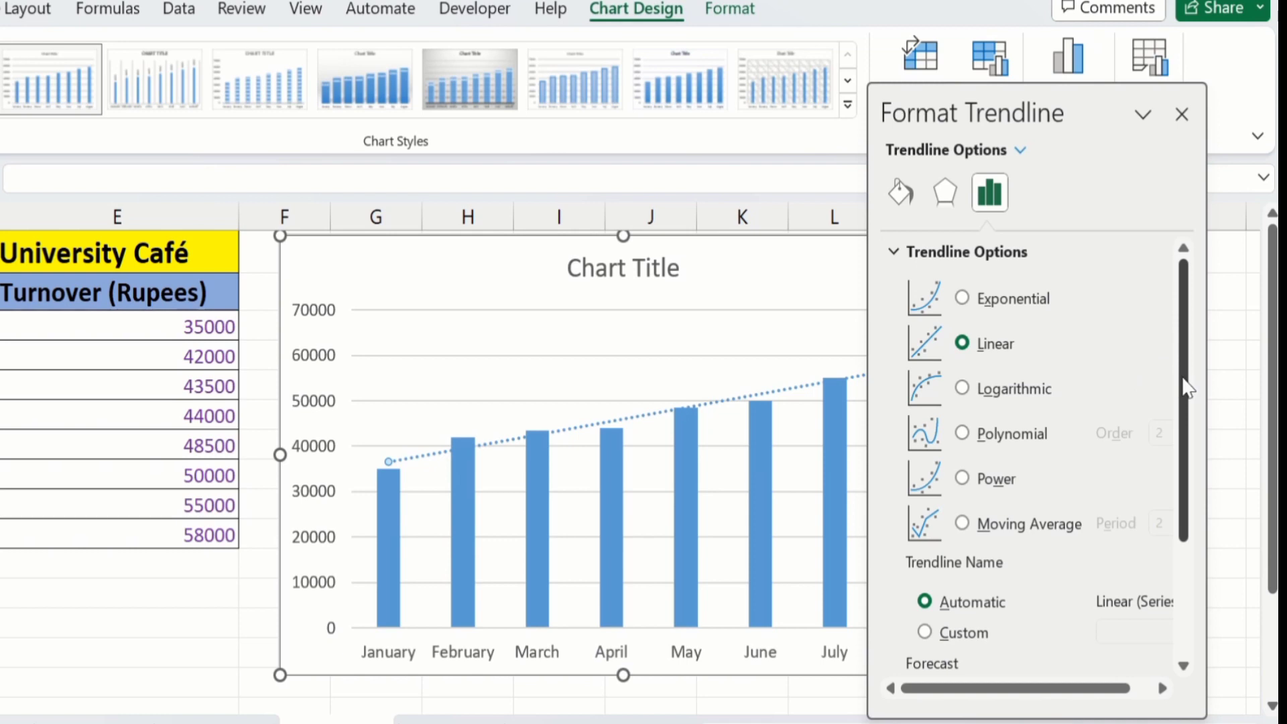
pyautogui.moveTo(1184, 387); pyautogui.dragTo(1184, 503)
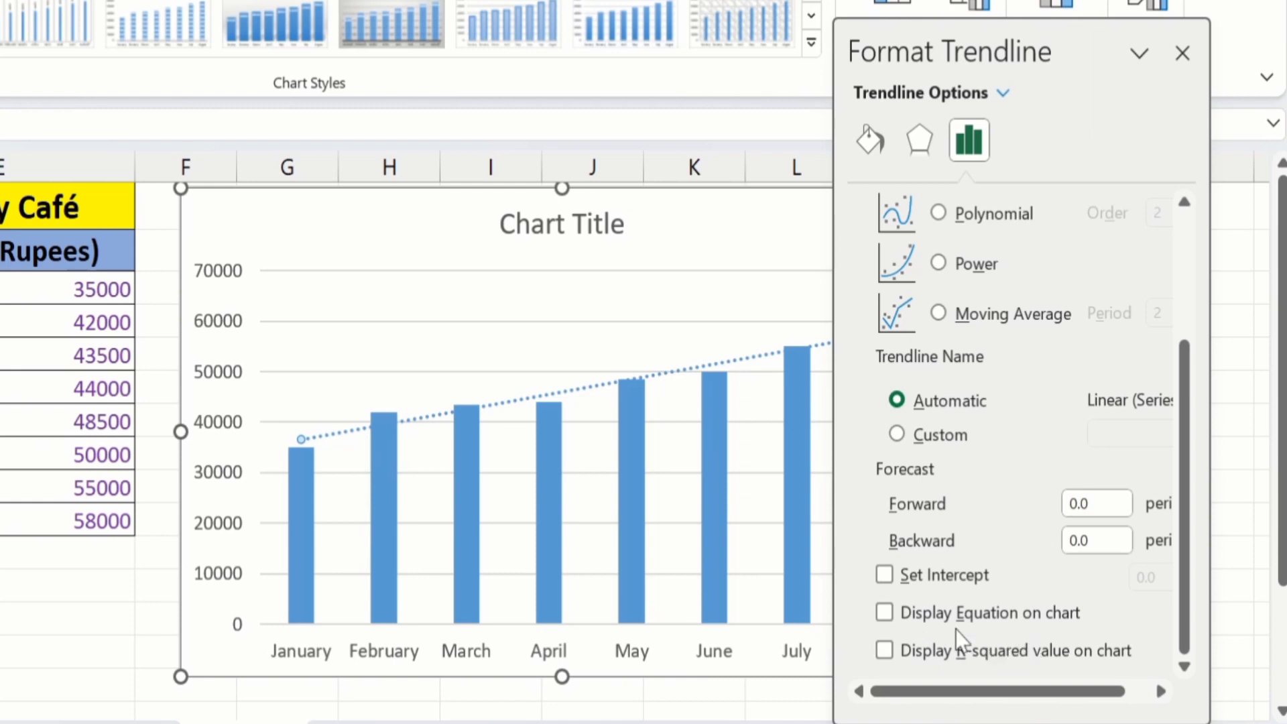
# Display the trendline equation (y = 2976.2x + …) and R² = 0.9625 on the chart.
pyautogui.click(884, 612)
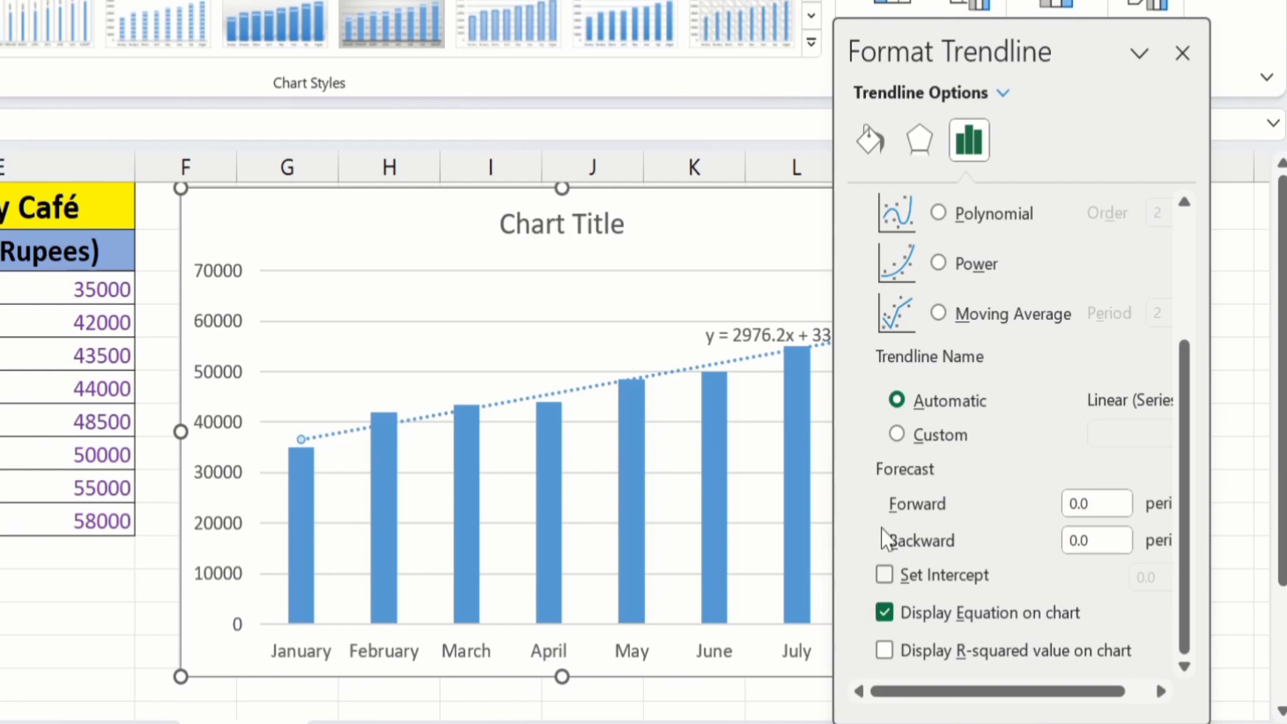
pyautogui.click(884, 650)
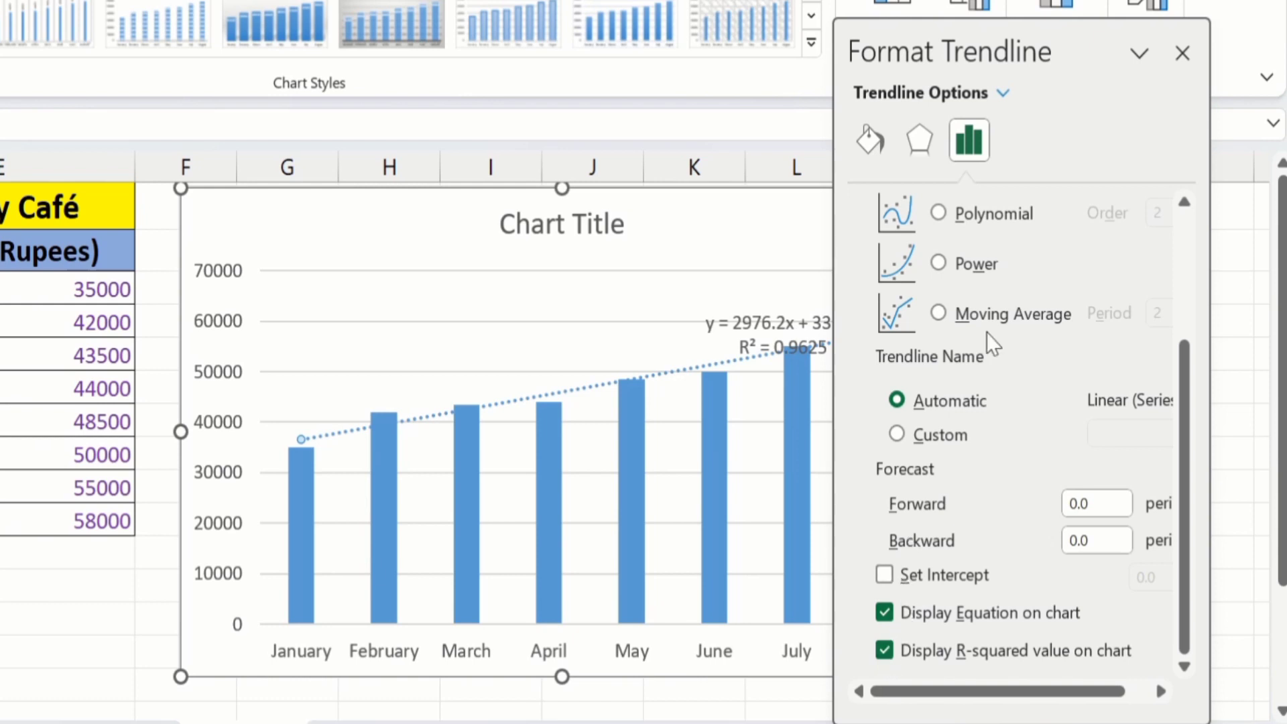
pyautogui.click(871, 142)
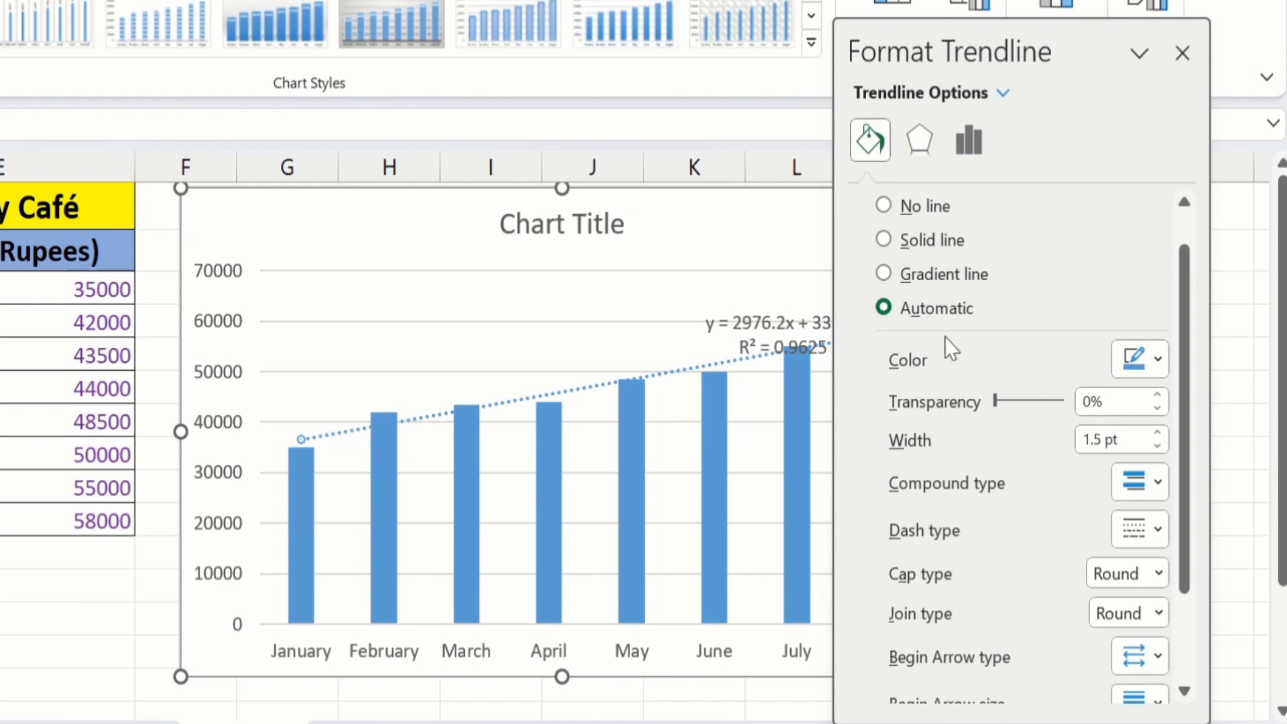
# Format the trendline as a red, 2 pt dashed line.
pyautogui.click(1159, 358)
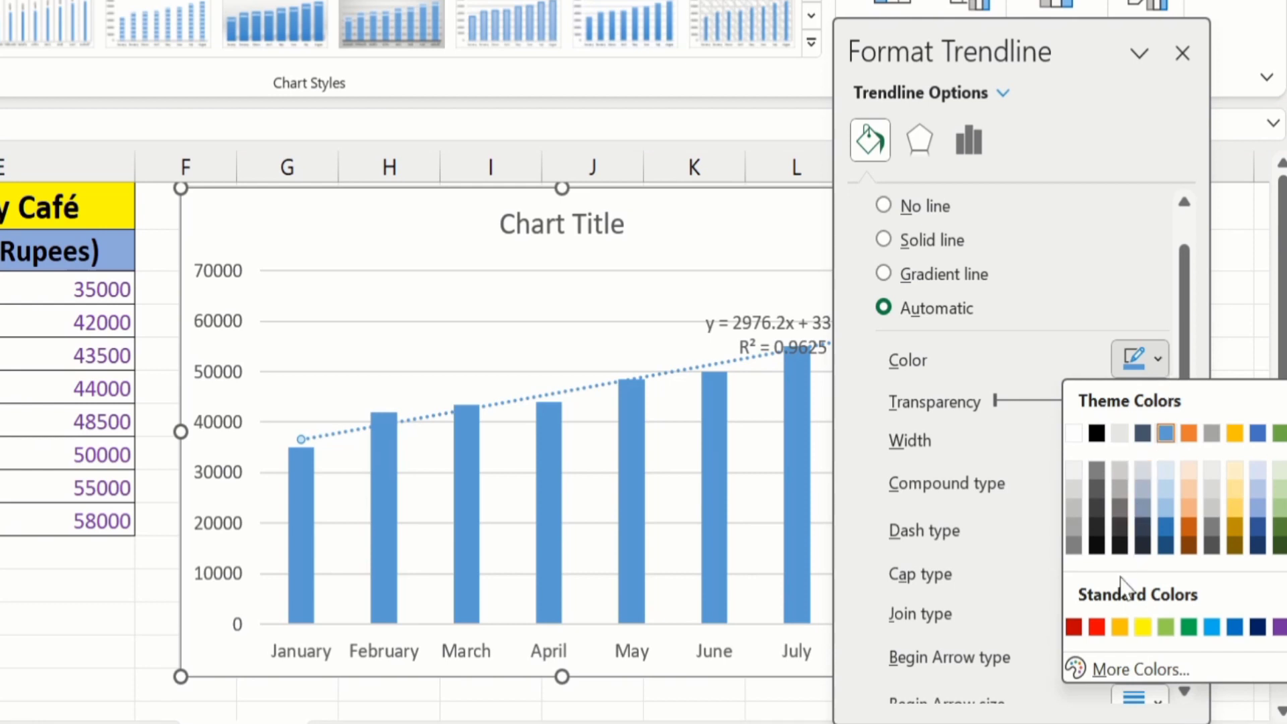
pyautogui.click(1096, 628)
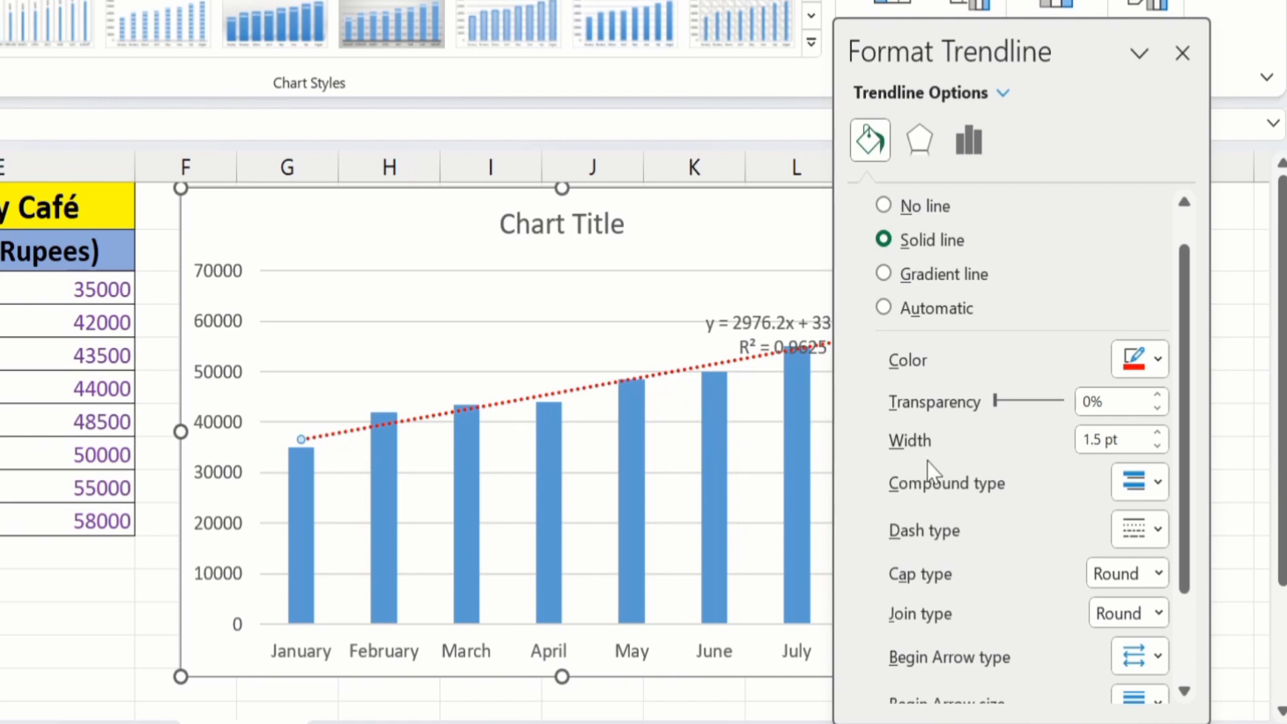
pyautogui.click(1157, 432)
pyautogui.click(1158, 433)
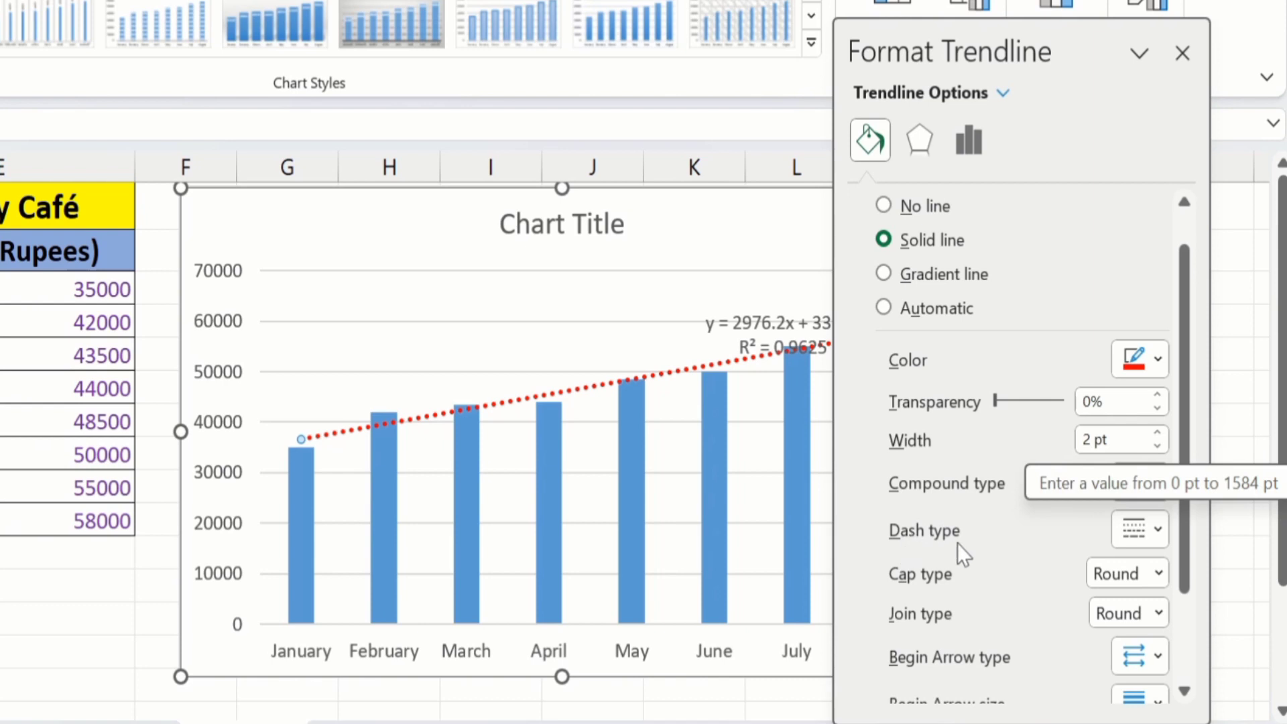
pyautogui.click(1156, 532)
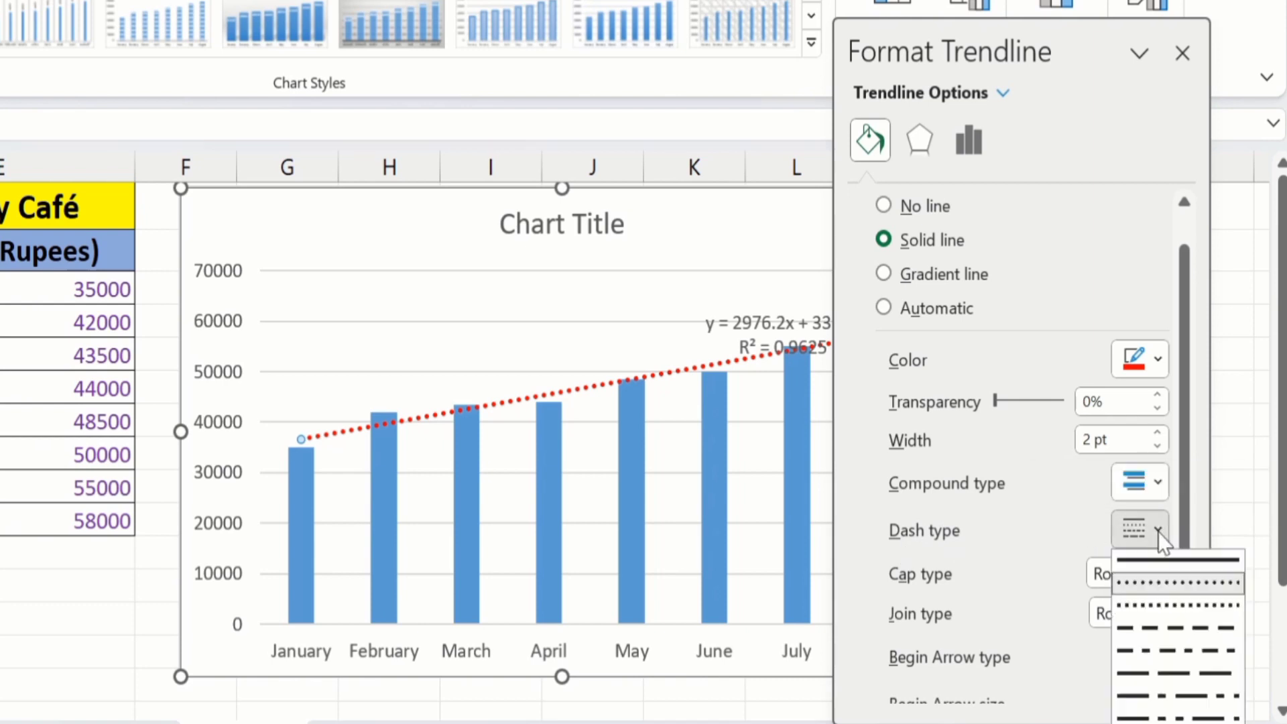
pyautogui.click(1151, 628)
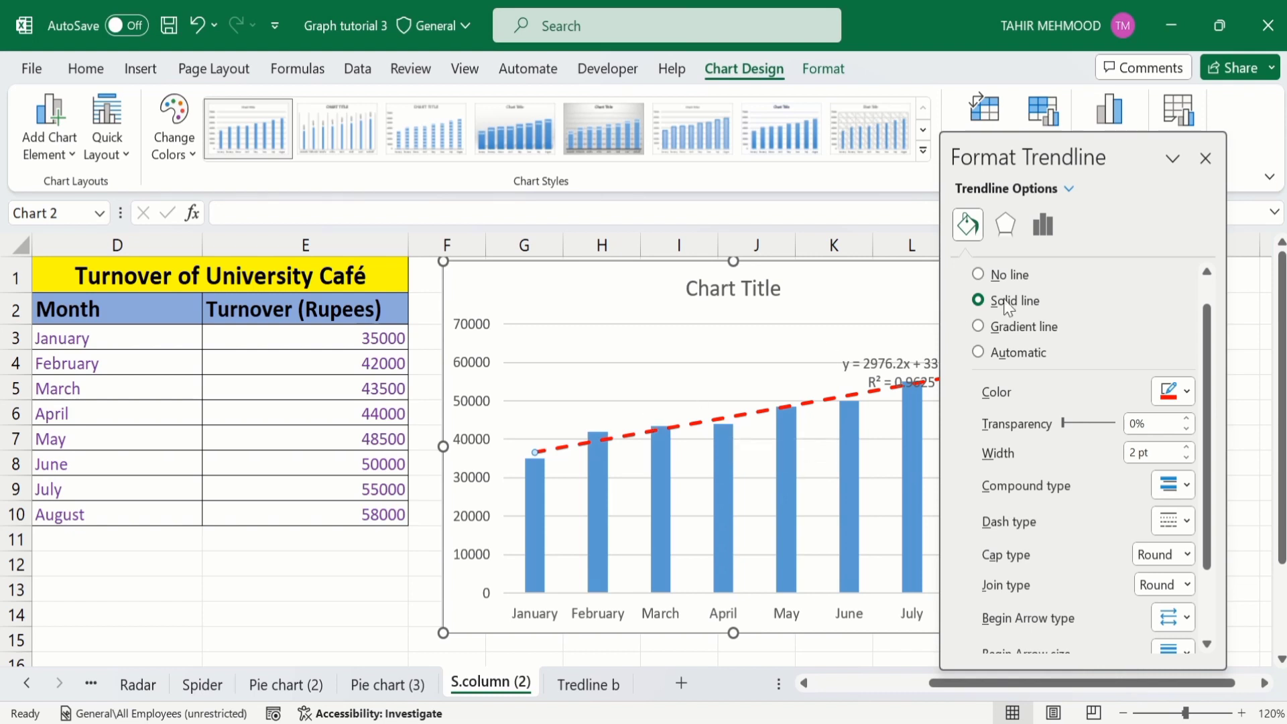
# Close the trendline pane and drag the equation label to the chart's upper left.
pyautogui.click(1205, 159)
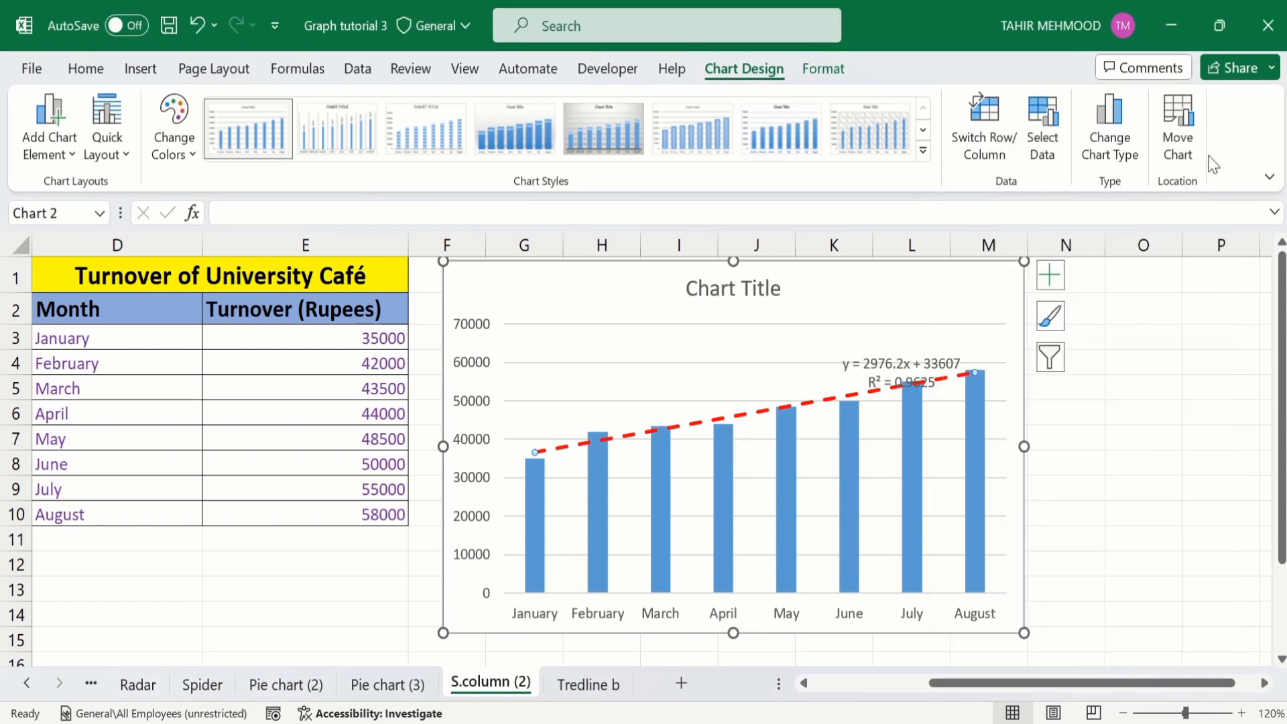
pyautogui.click(1083, 460)
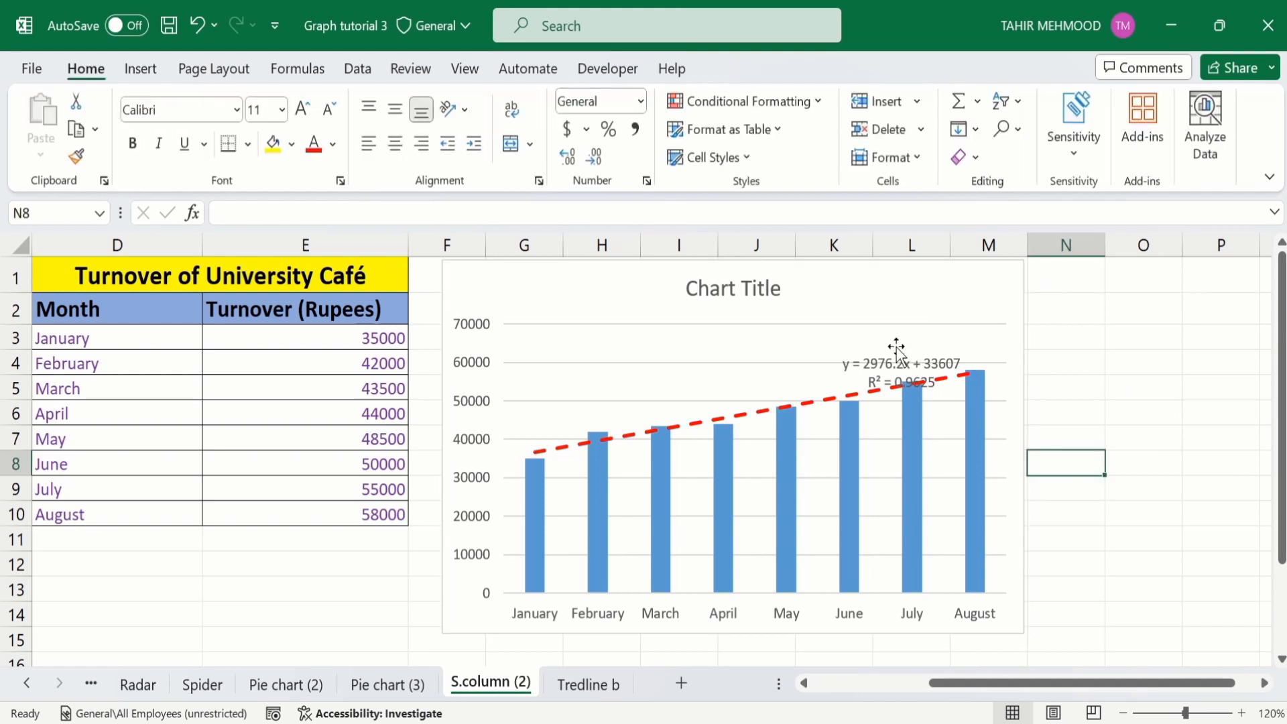
pyautogui.click(882, 367)
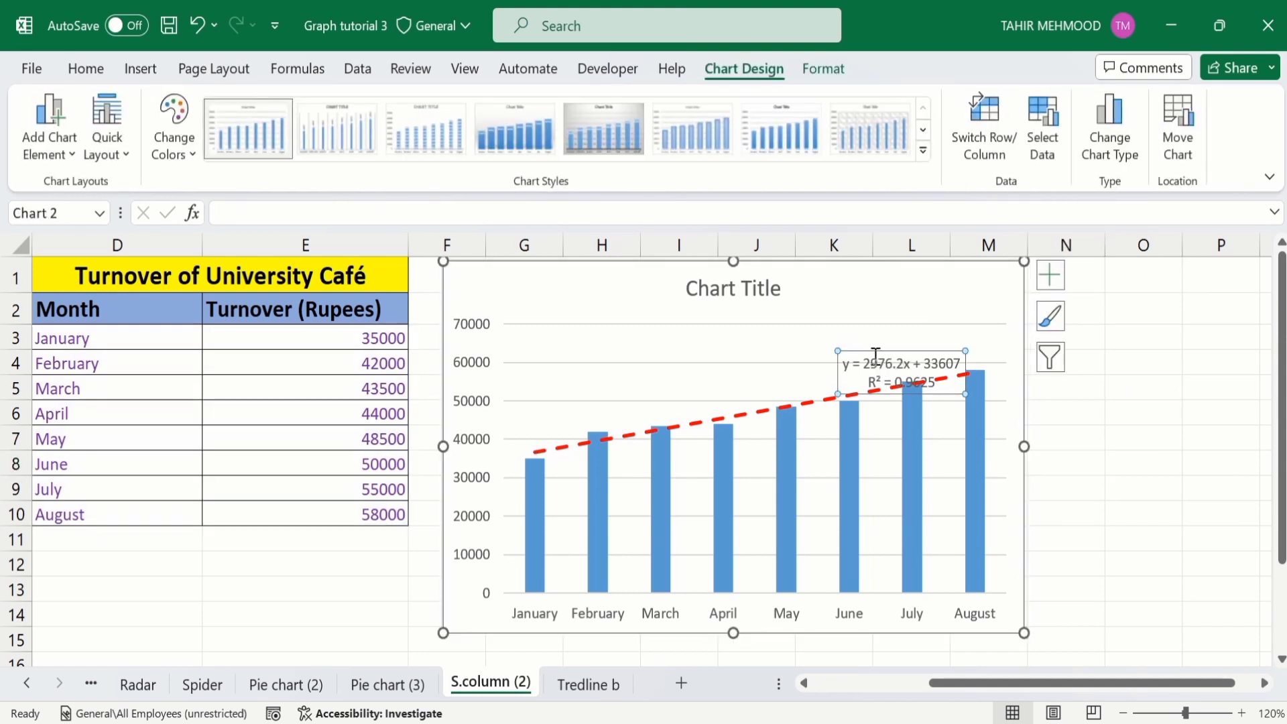
pyautogui.moveTo(877, 349); pyautogui.dragTo(587, 329)
# Make the equation label bold, 12-point, with darker text.
pyautogui.click(86, 68)
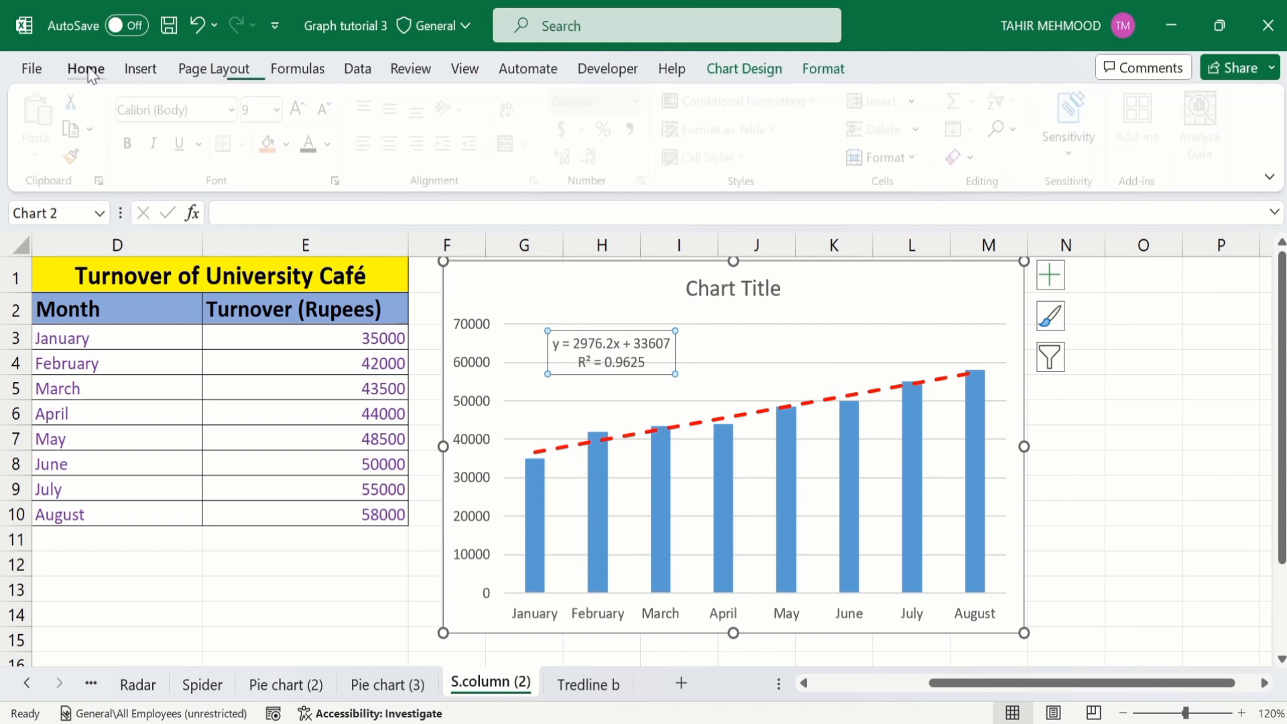
pyautogui.click(136, 148)
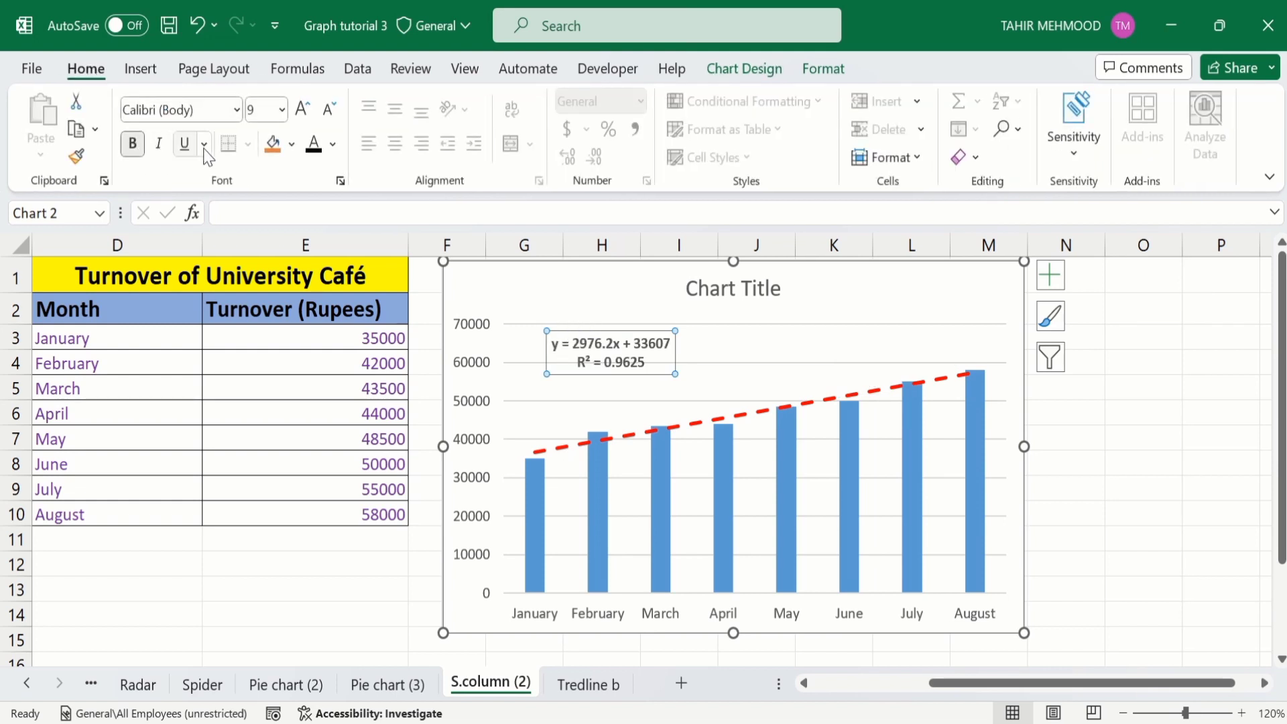
pyautogui.click(282, 109)
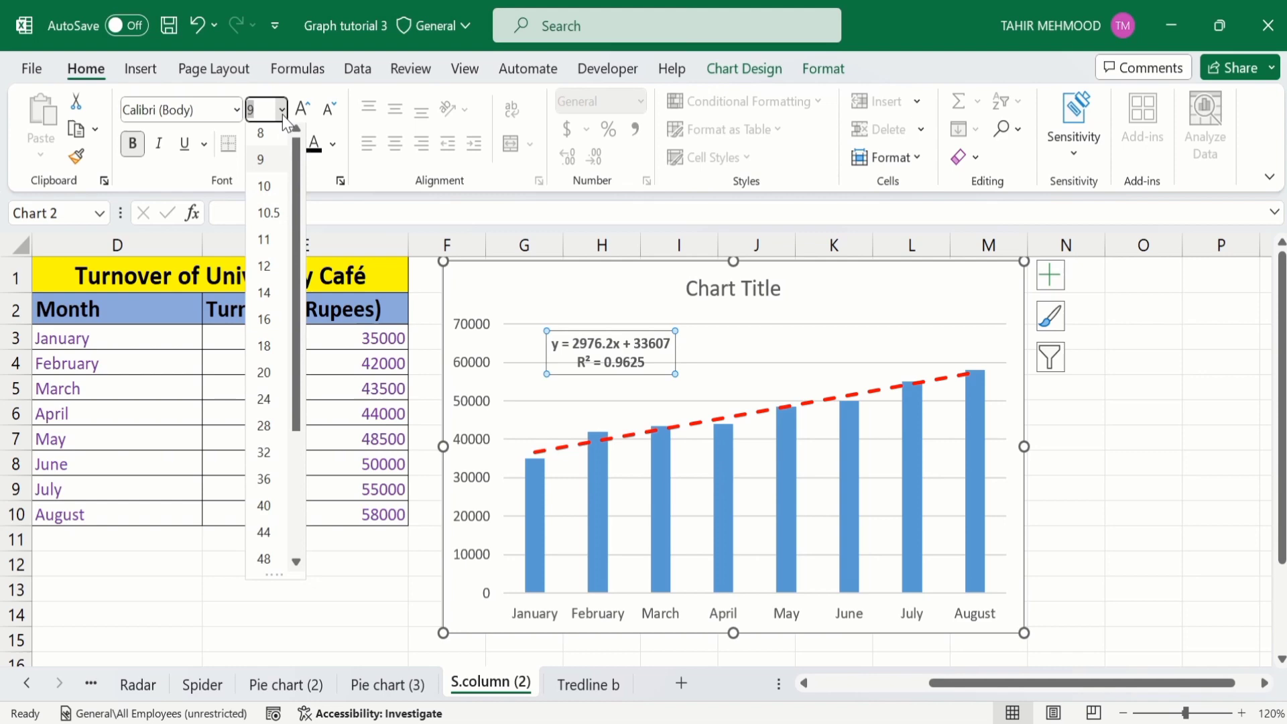
pyautogui.click(264, 267)
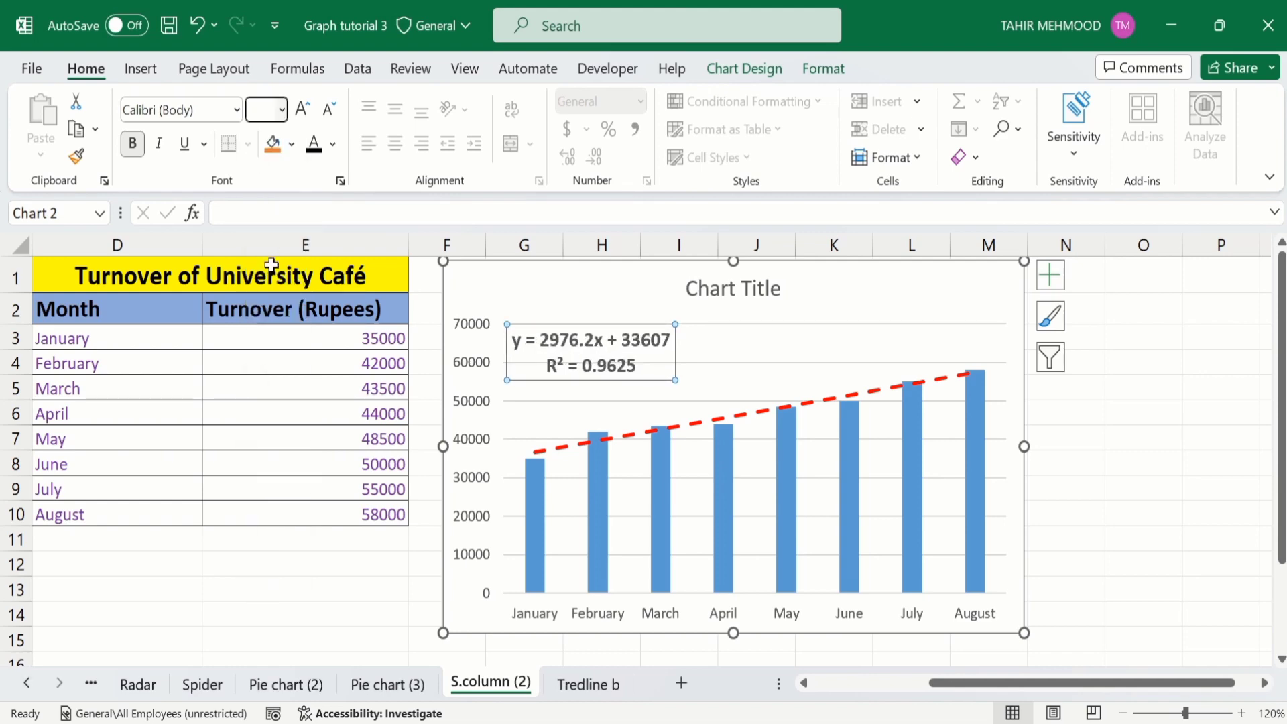
pyautogui.click(312, 144)
pyautogui.click(1116, 472)
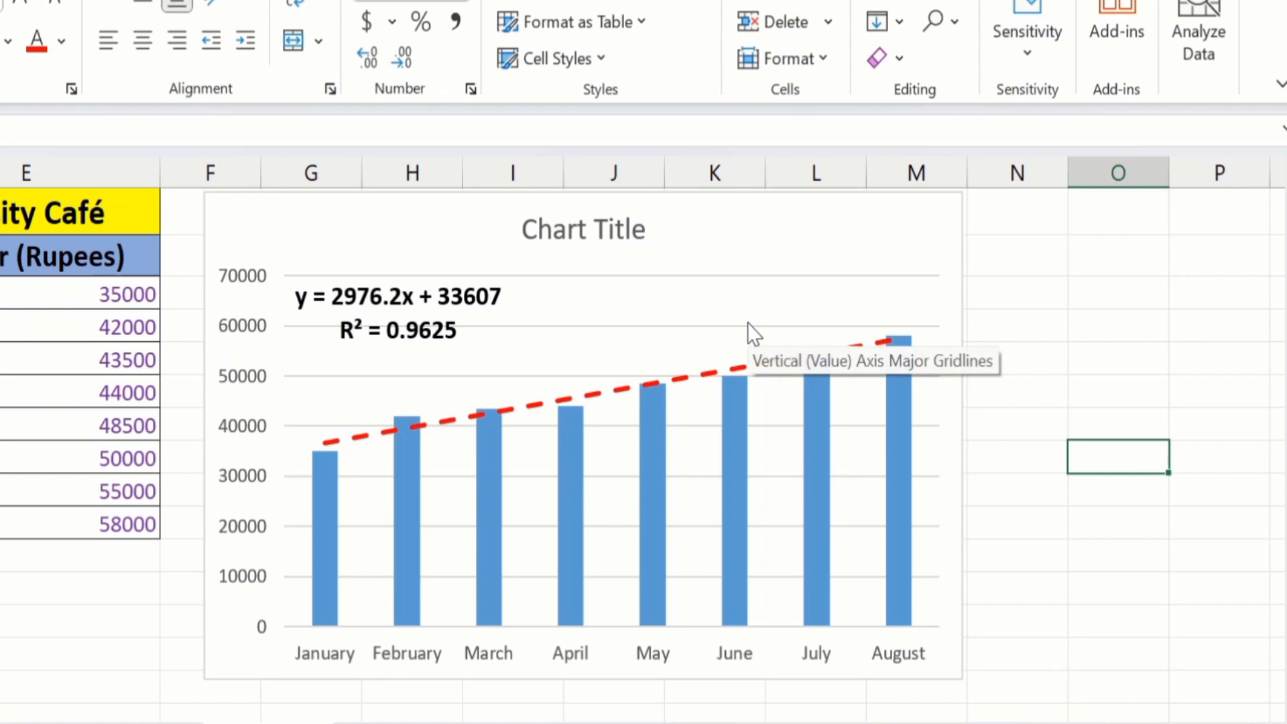
pyautogui.click(840, 228)
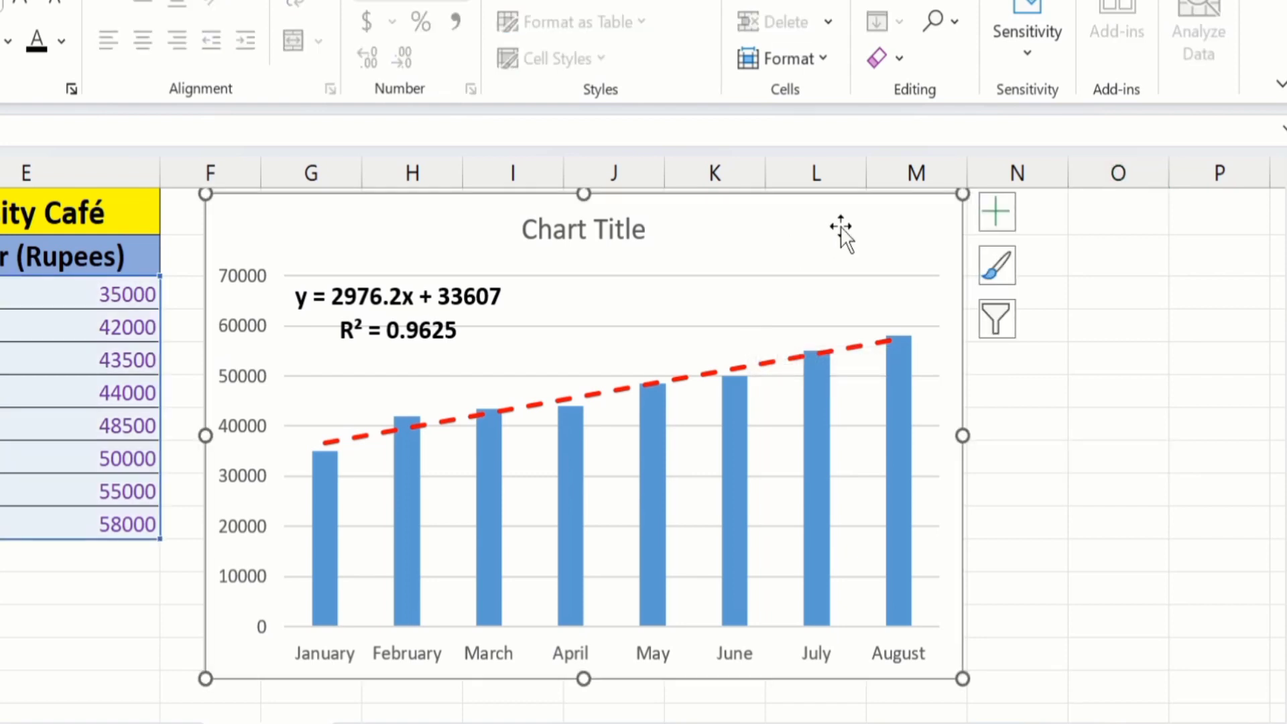
# Uncheck Trendline in Chart Elements to remove the trendline and its label.
pyautogui.click(995, 205)
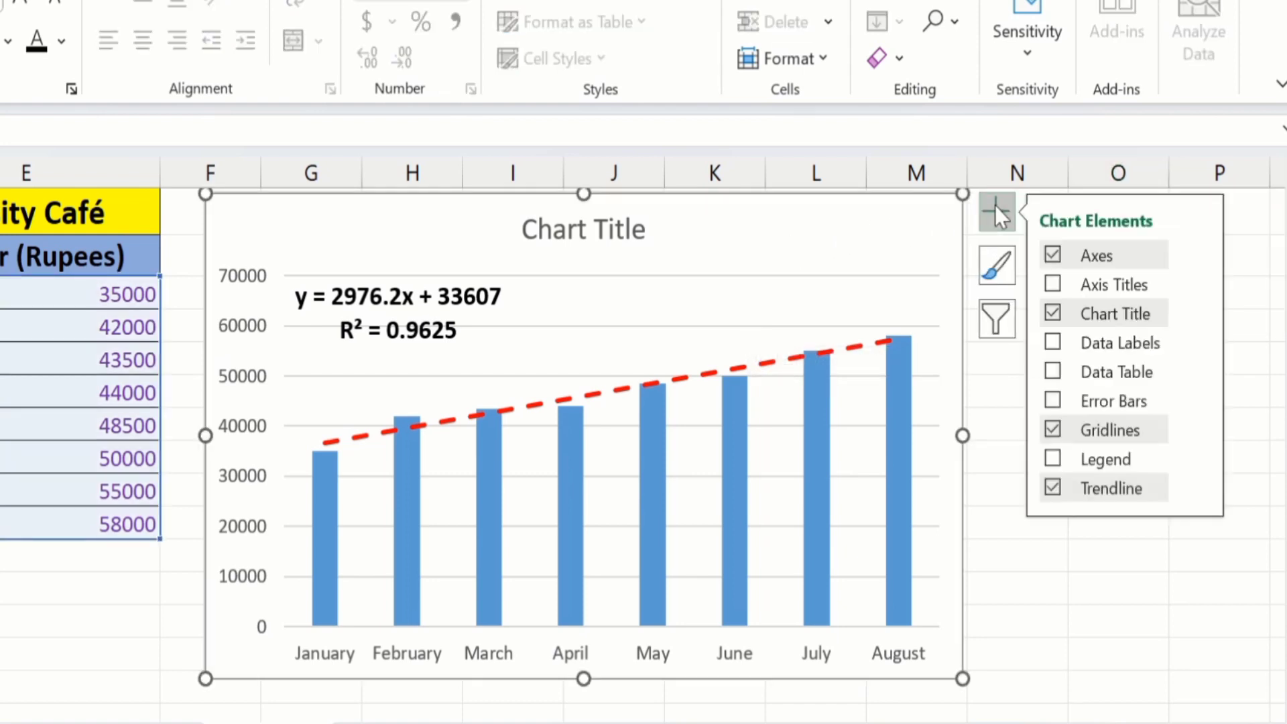
pyautogui.click(1052, 488)
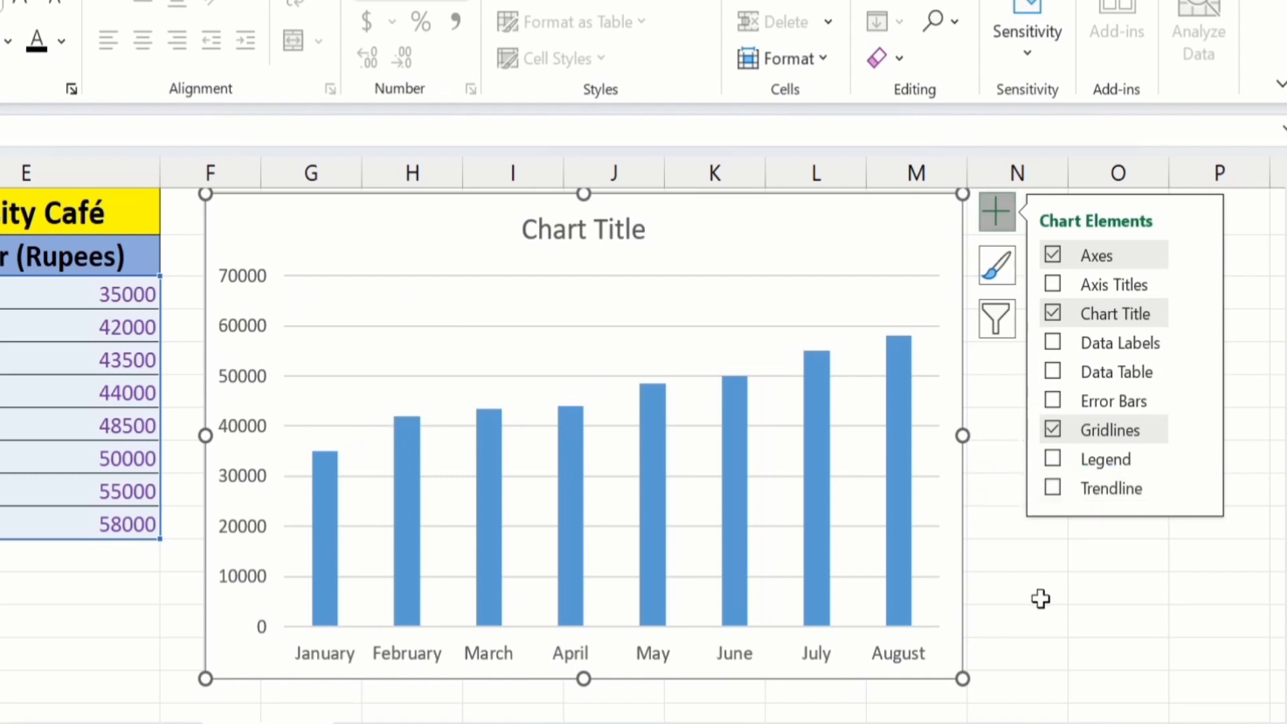